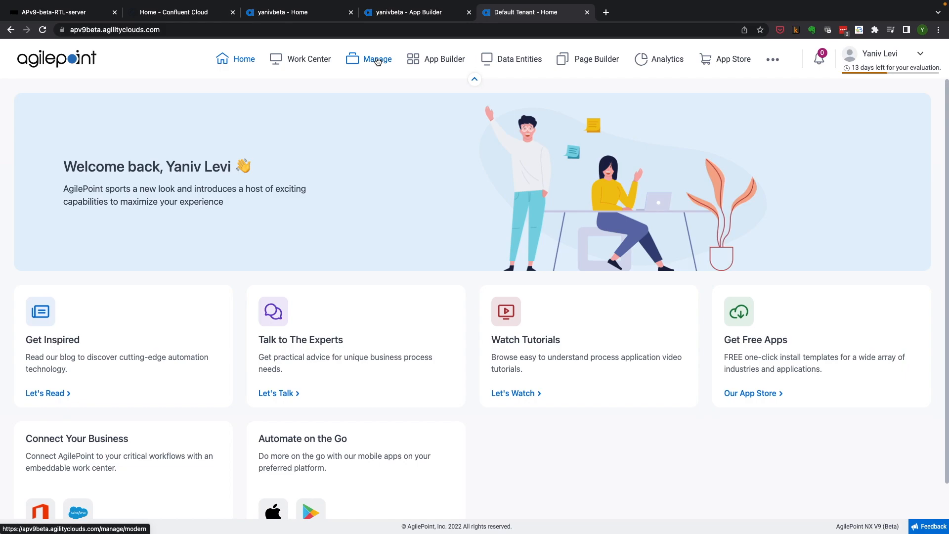
Open the Global Access Tokens management page for App Builder.
click(377, 61)
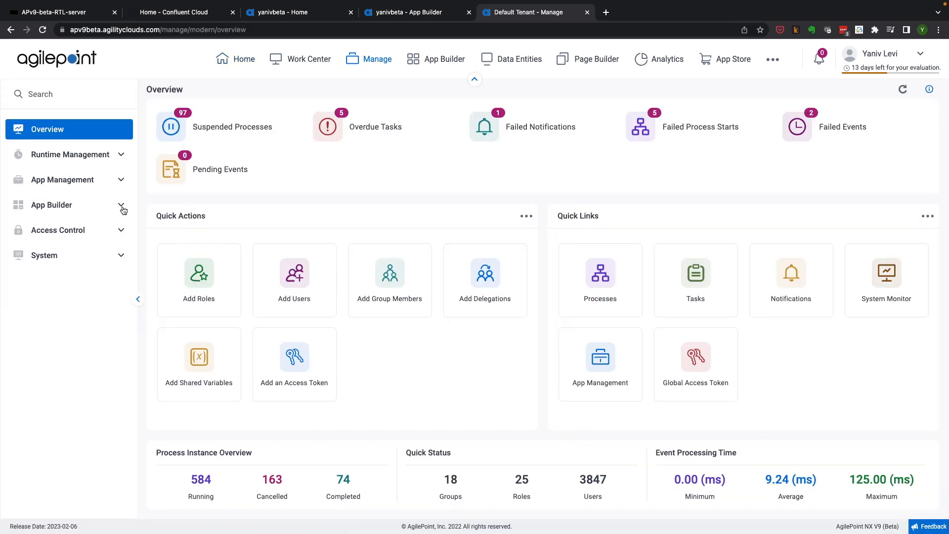
click(121, 205)
click(95, 281)
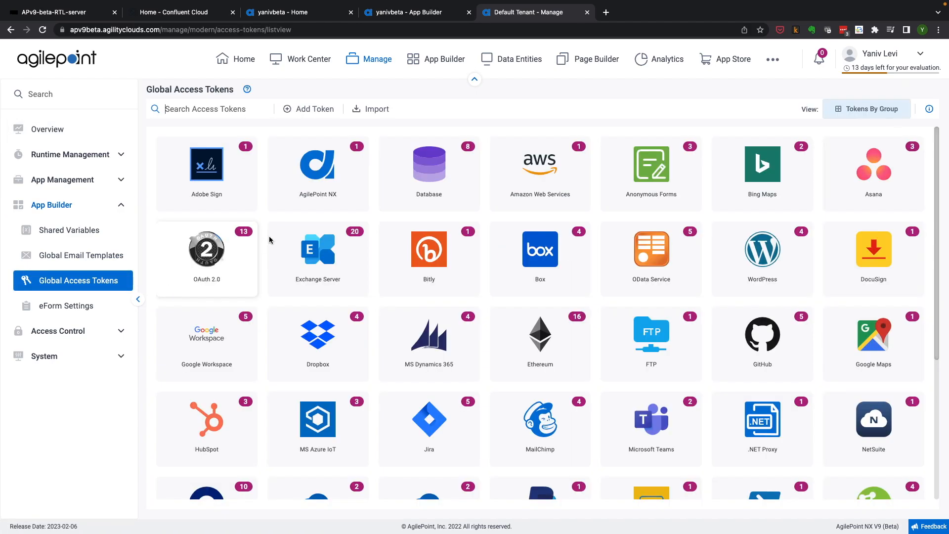
Start adding a global access token of type Apache Kafka (BETA), found by searching for "Ka".
click(314, 110)
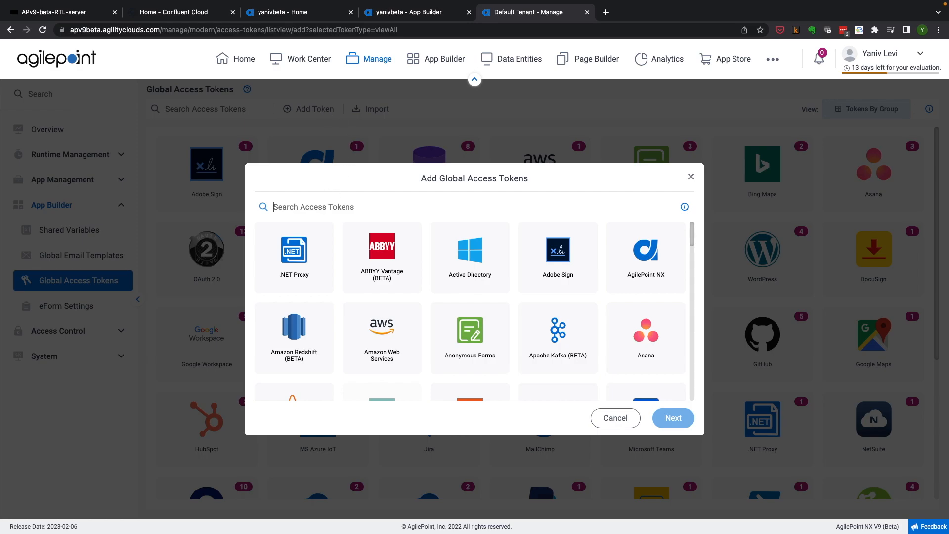
text(Kf)
key(BackSpace)
text(ak)
key(BackSpace)
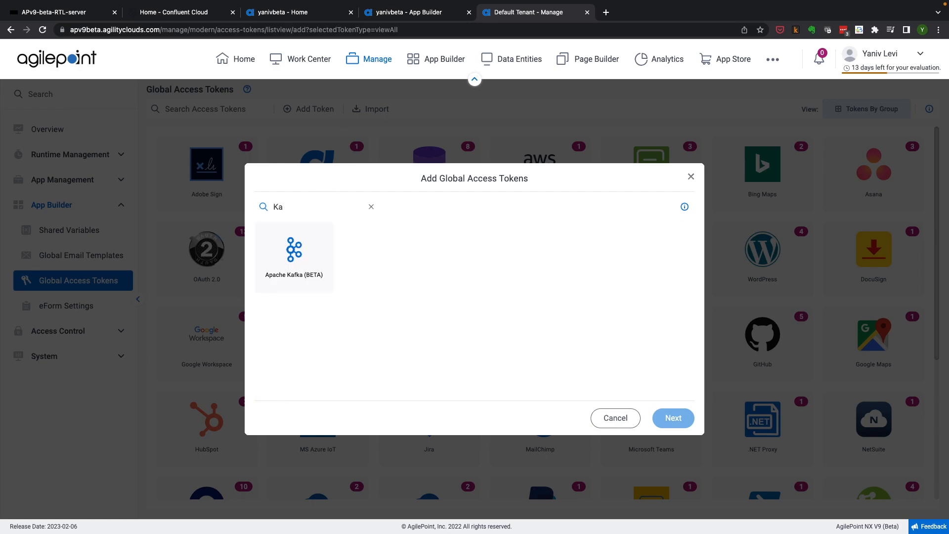
click(303, 257)
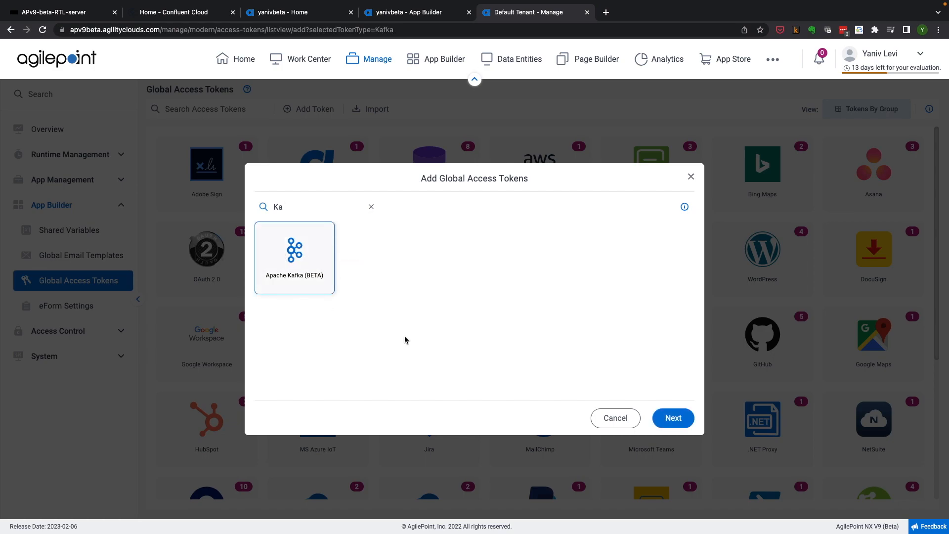
click(689, 418)
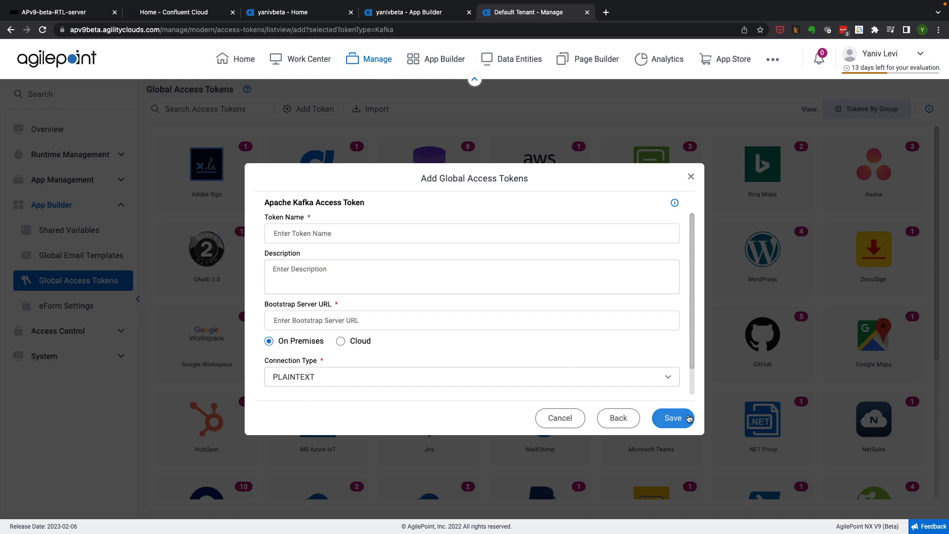
Name the Apache Kafka access token "Kafka Demo".
click(534, 242)
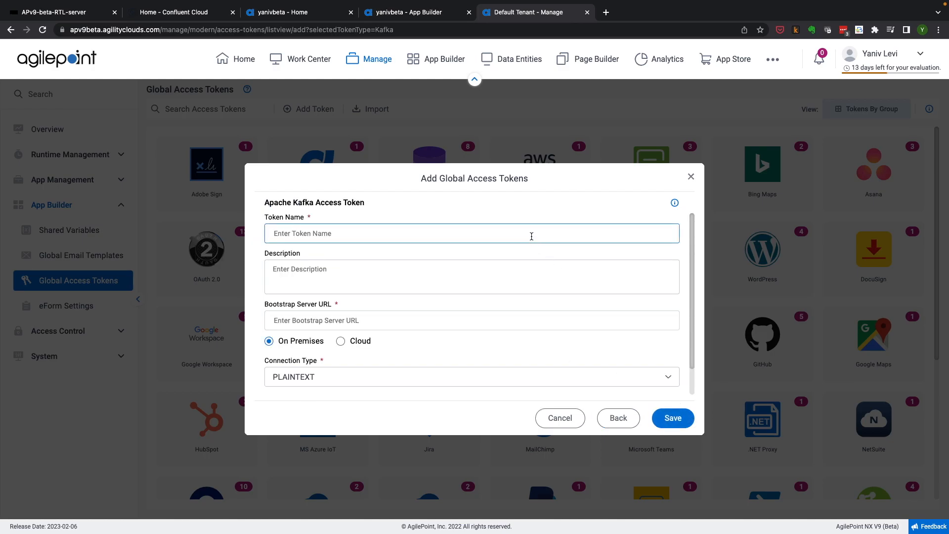
text(Kafka)
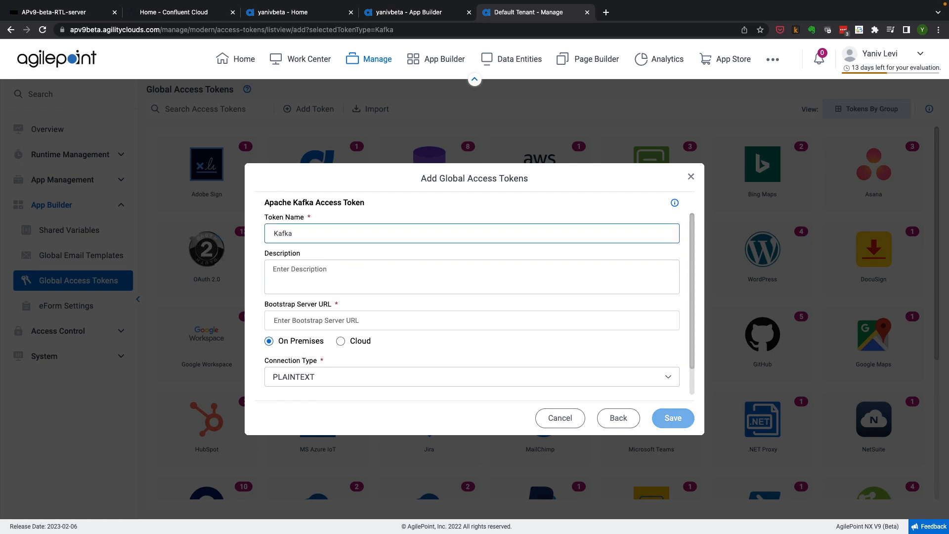
text( Demo)
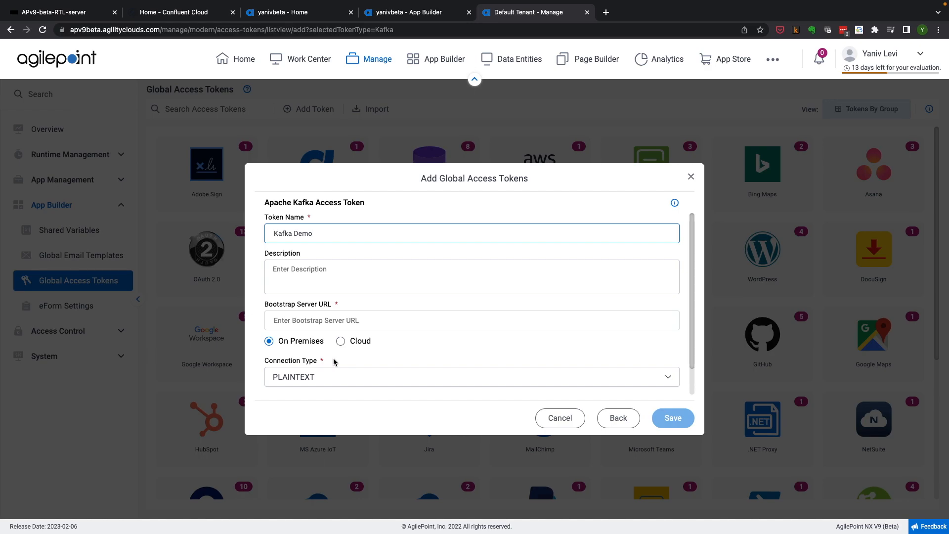
Set the on-premises connection type to SASL / PLAINTEXT and view its credential fields.
click(305, 382)
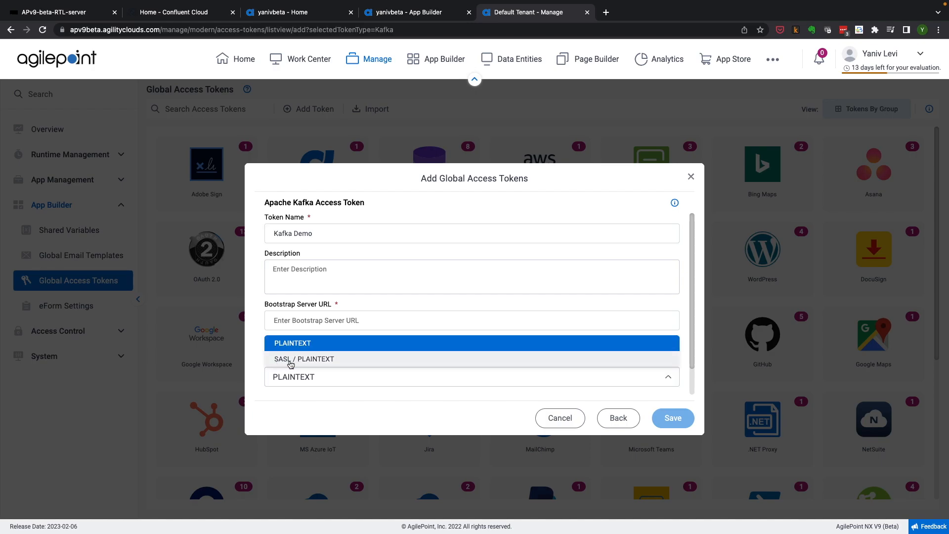
click(301, 359)
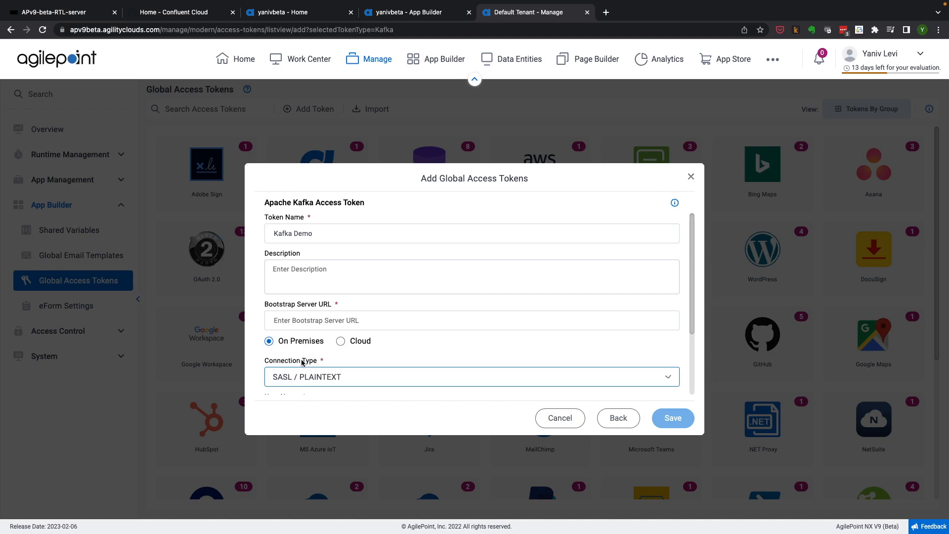
scroll(301, 363, down, 3)
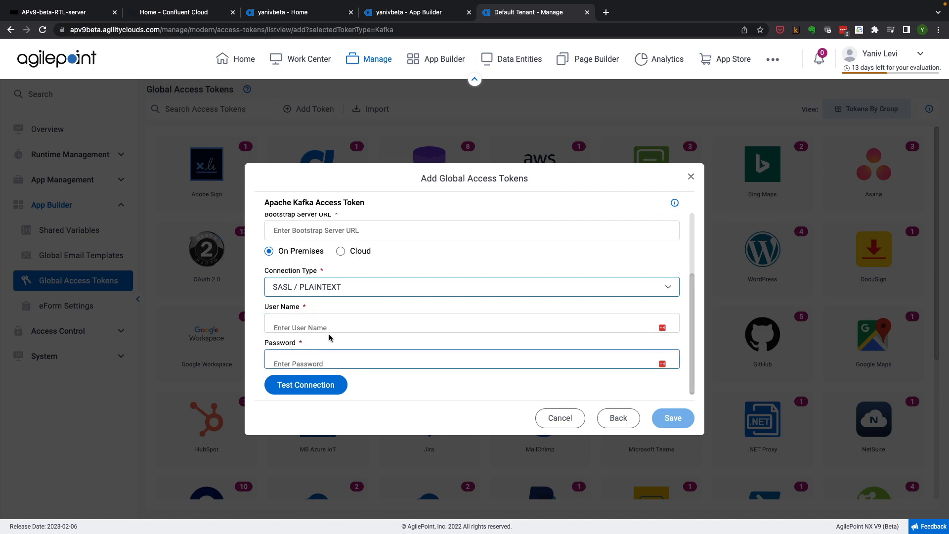
Switch the Kafka token from On Premises to Cloud.
click(341, 251)
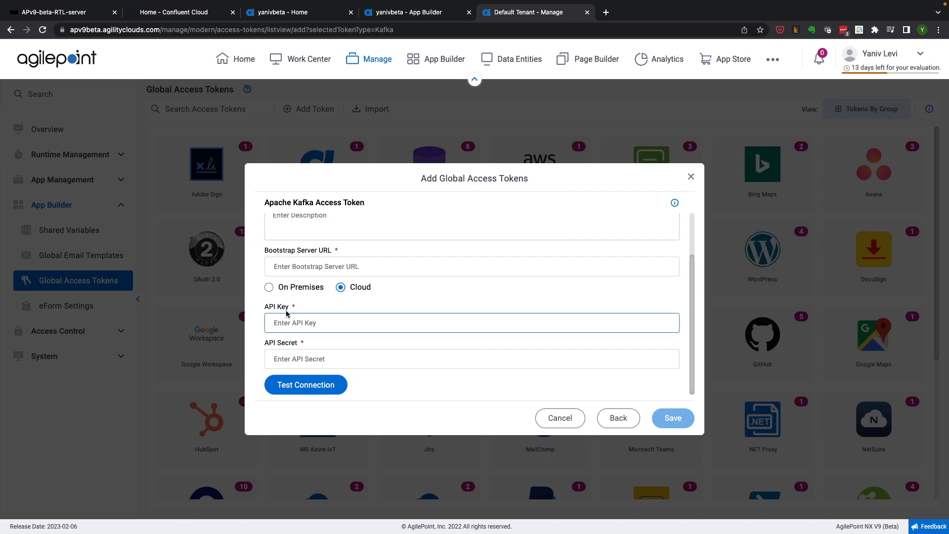
click(280, 353)
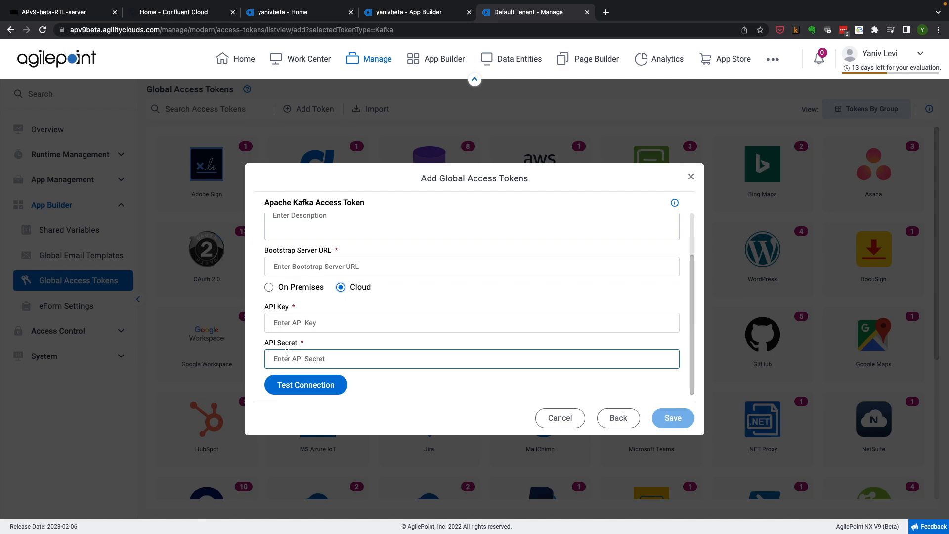
Switch to Confluent Cloud and open the cluster settings of cluster_0 in the e-Comm environment.
click(178, 15)
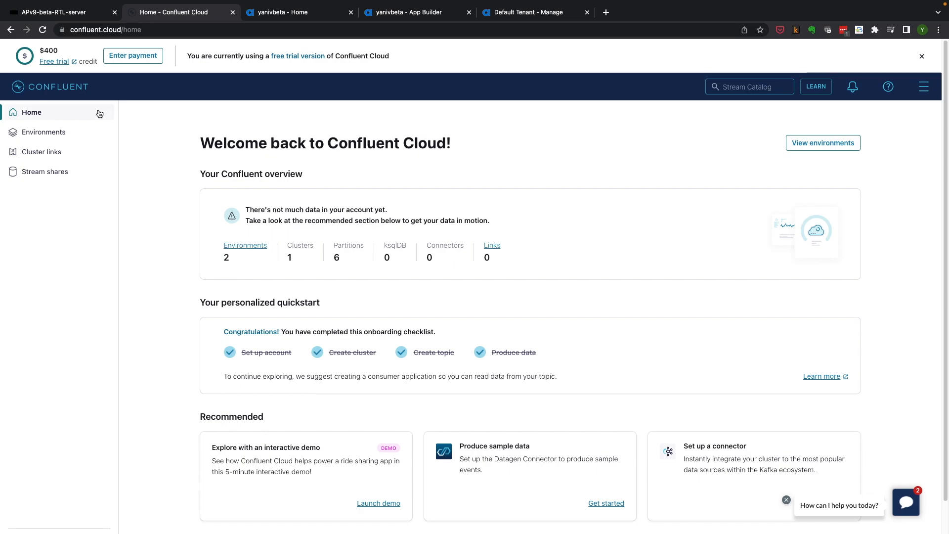
click(53, 137)
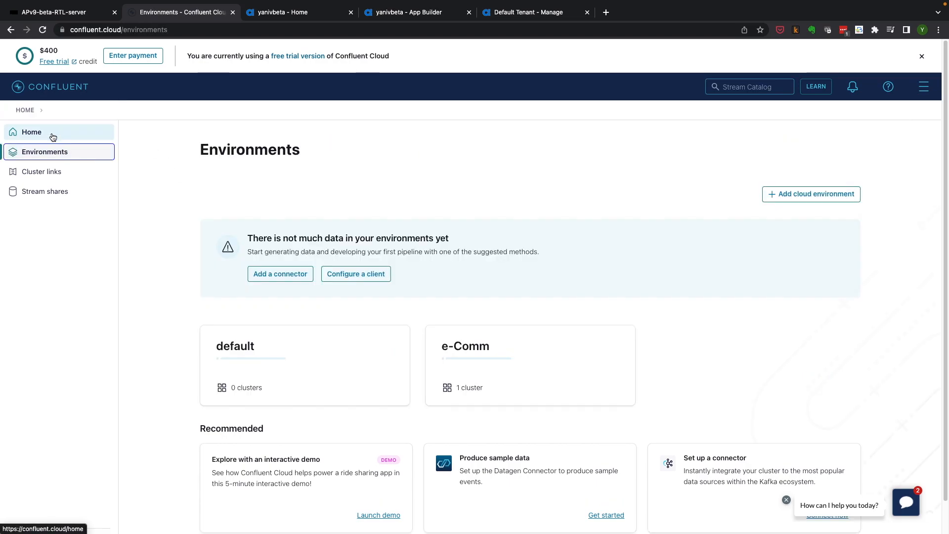
click(525, 366)
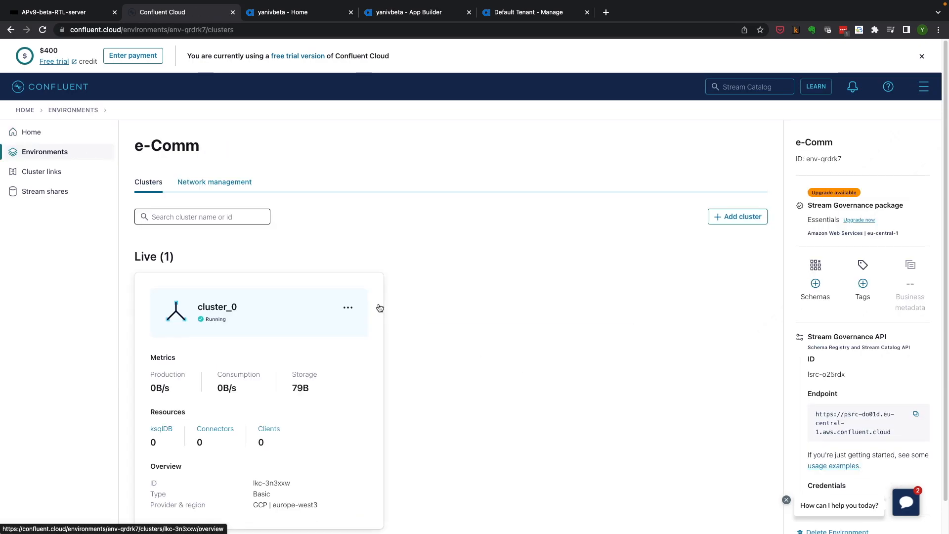
click(212, 307)
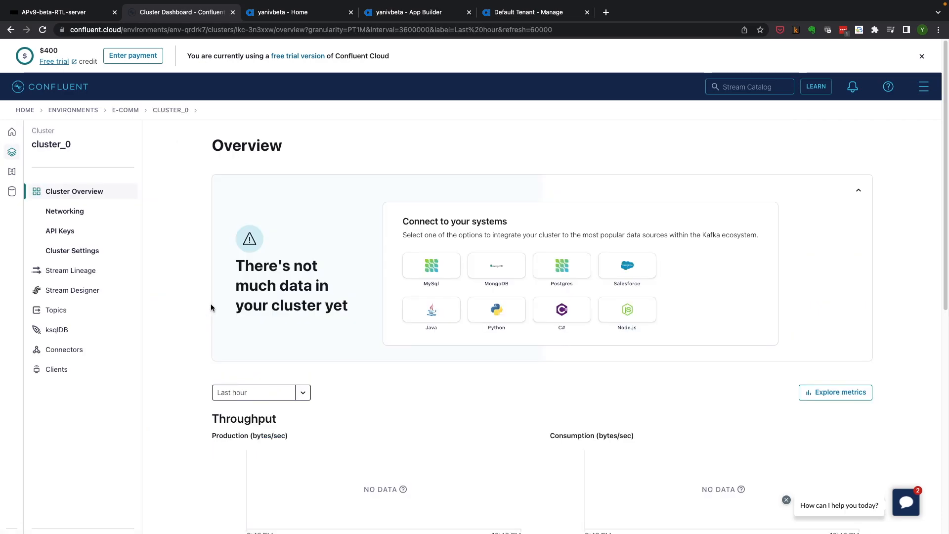
click(88, 252)
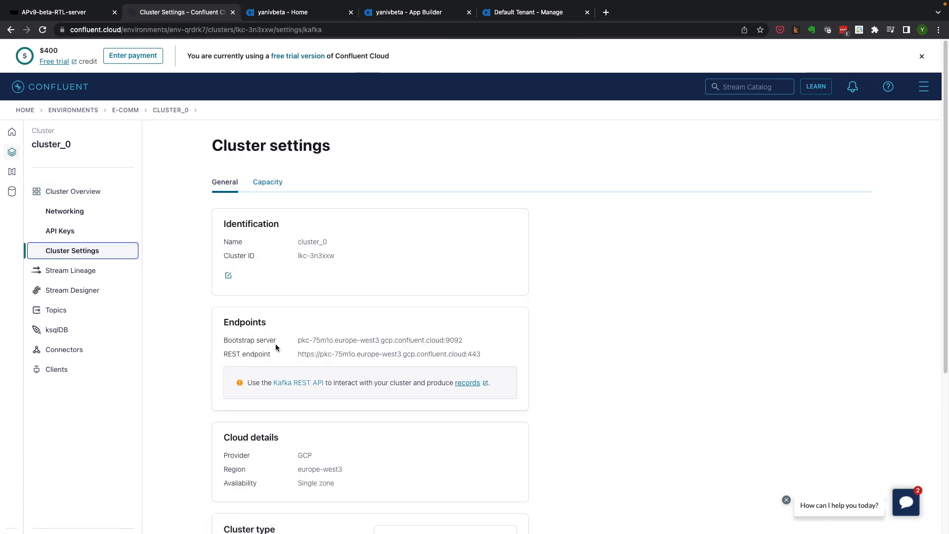
Copy cluster_0's bootstrap server address and paste it as the Bootstrap Server URL of the Kafka token in AgilePoint.
click(468, 341)
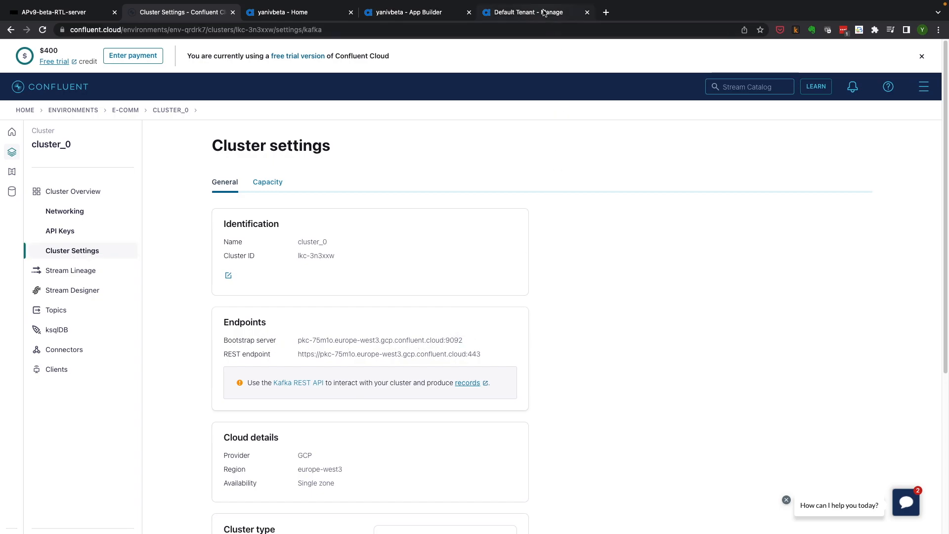
click(544, 12)
click(371, 266)
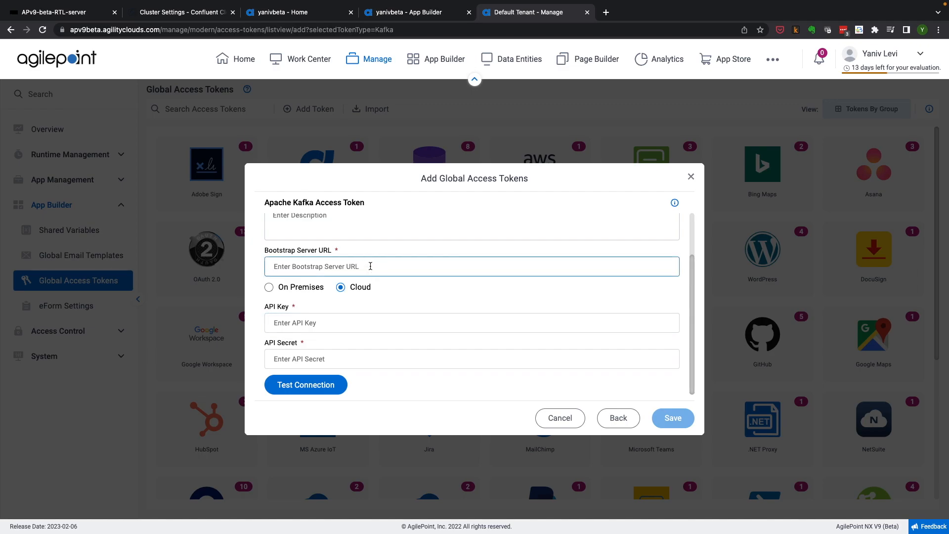
key(super+v)
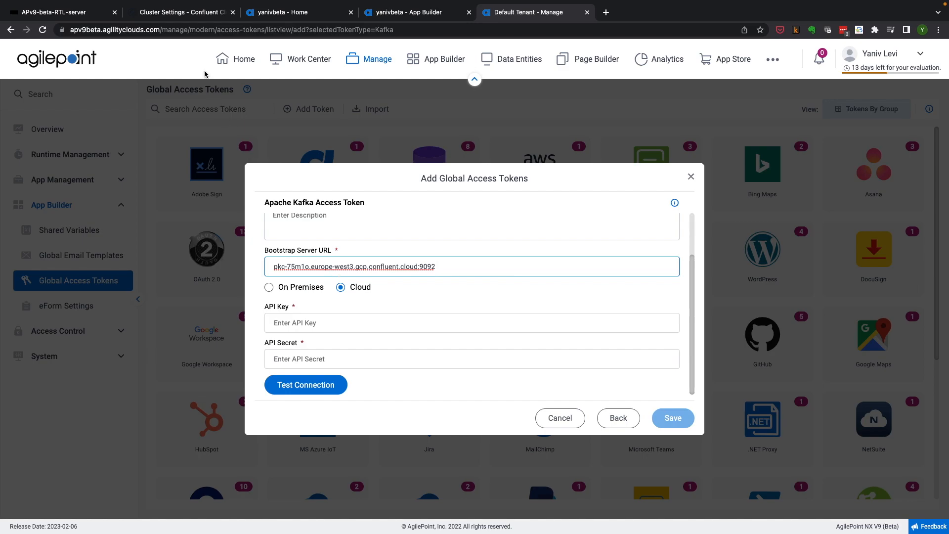
Return to Confluent Cloud and create an API key with Global access for cluster_0.
click(183, 14)
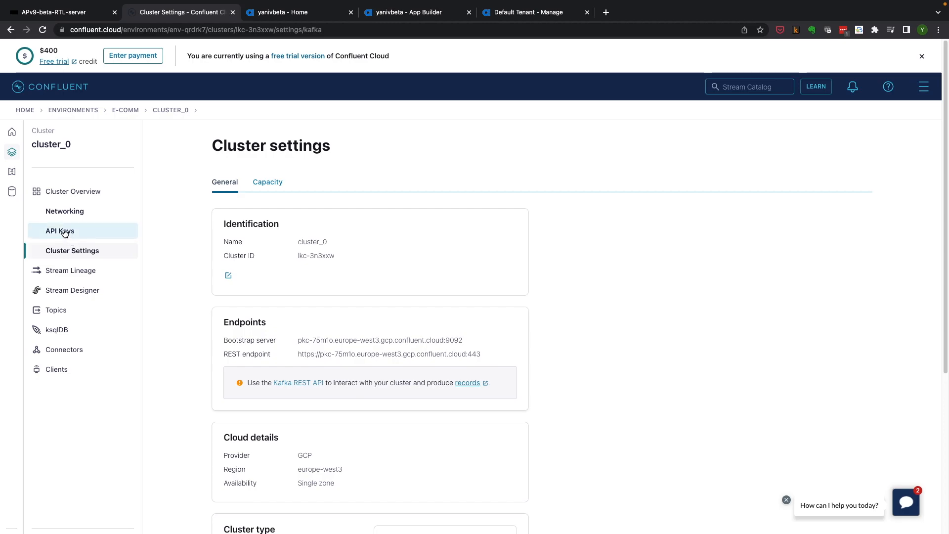
click(64, 233)
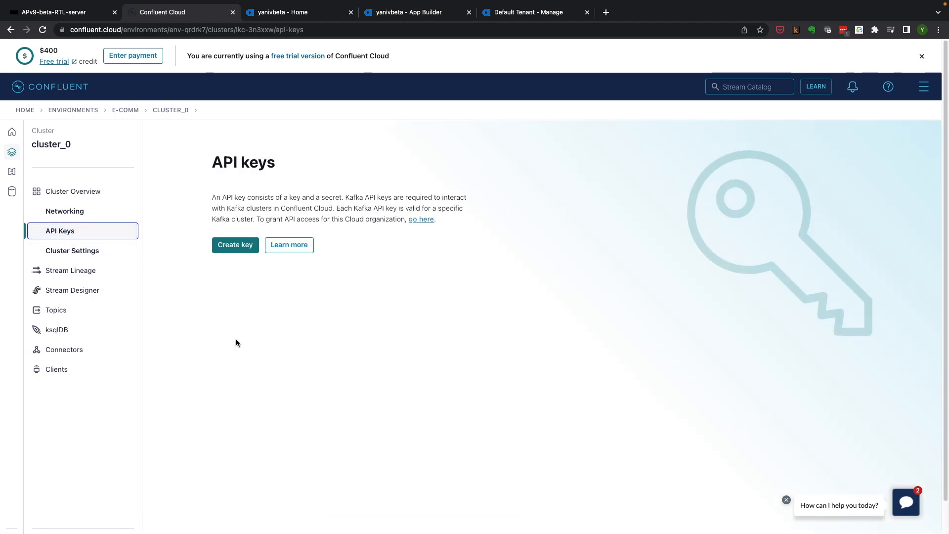
click(237, 249)
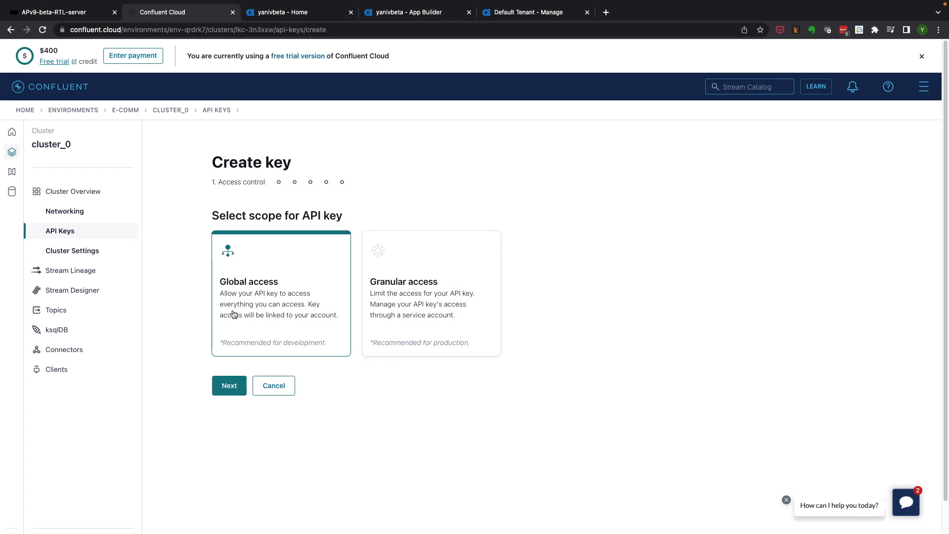
click(225, 388)
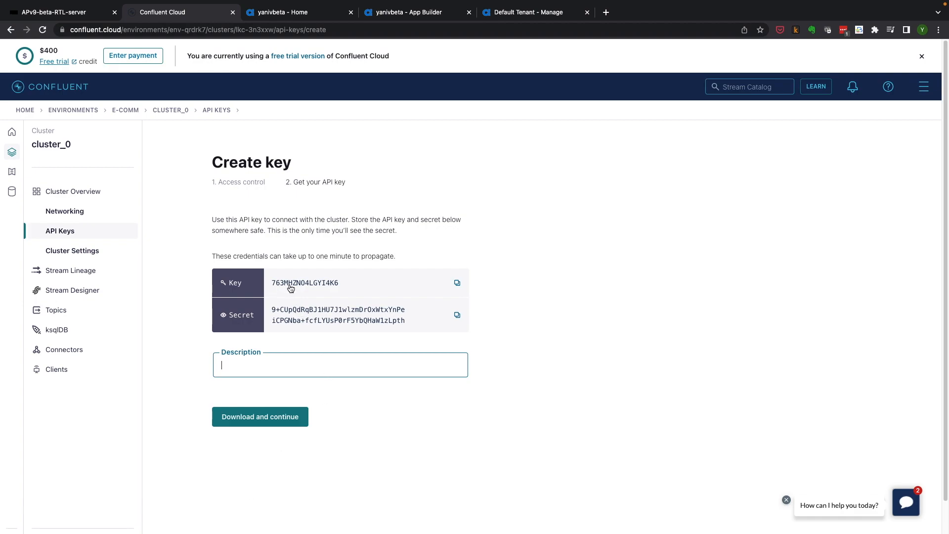
Copy the generated API key and paste it into the API Key field of AgilePoint's Kafka token.
click(456, 283)
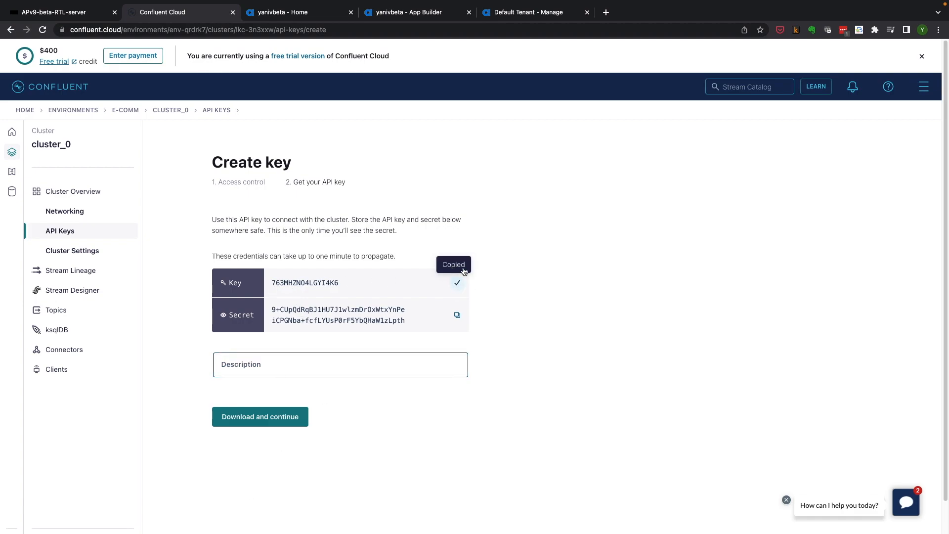
click(499, 13)
click(322, 323)
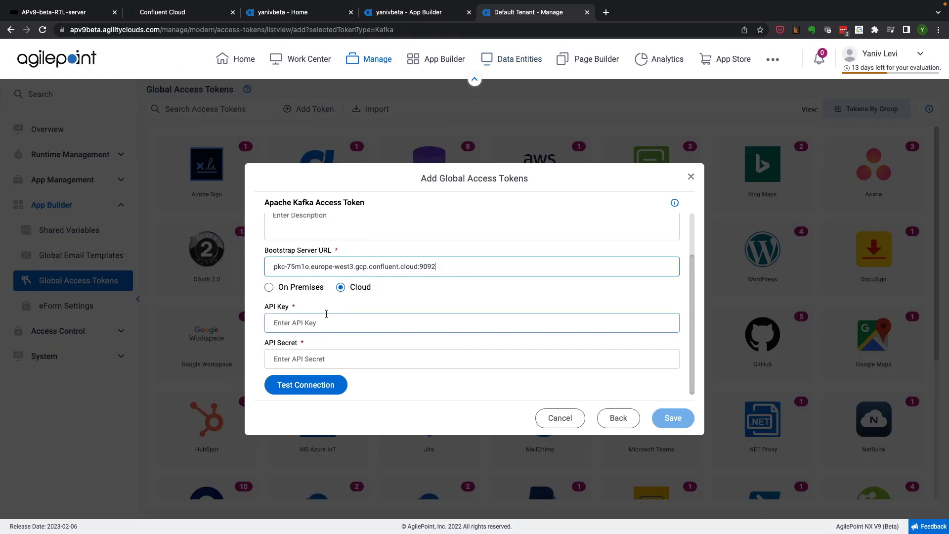
key(super+v)
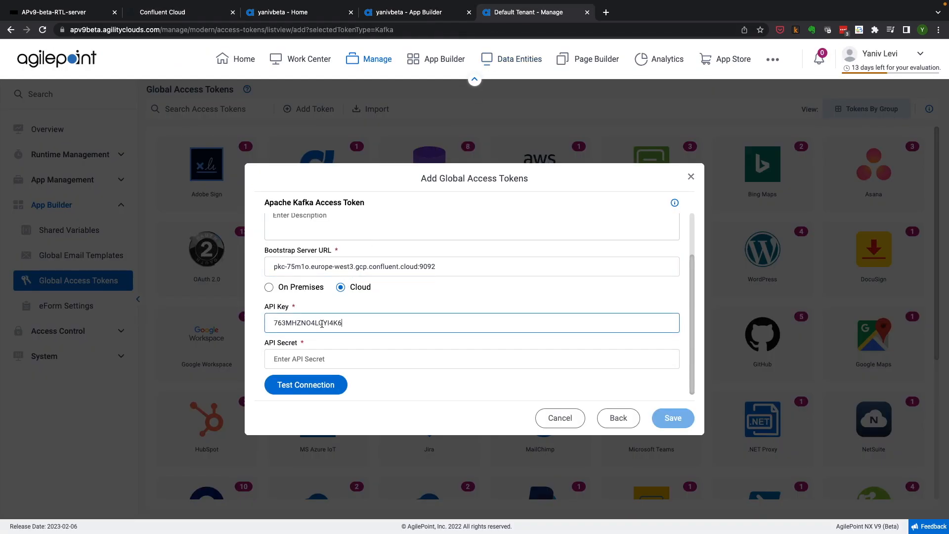
Copy the API secret from Confluent Cloud and paste it into the API Secret field of AgilePoint's Kafka token.
click(185, 13)
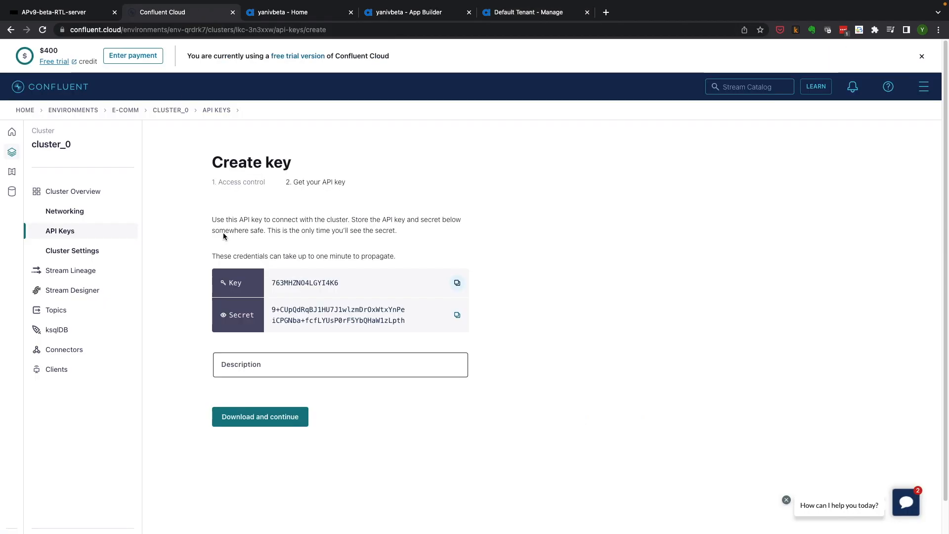
click(457, 315)
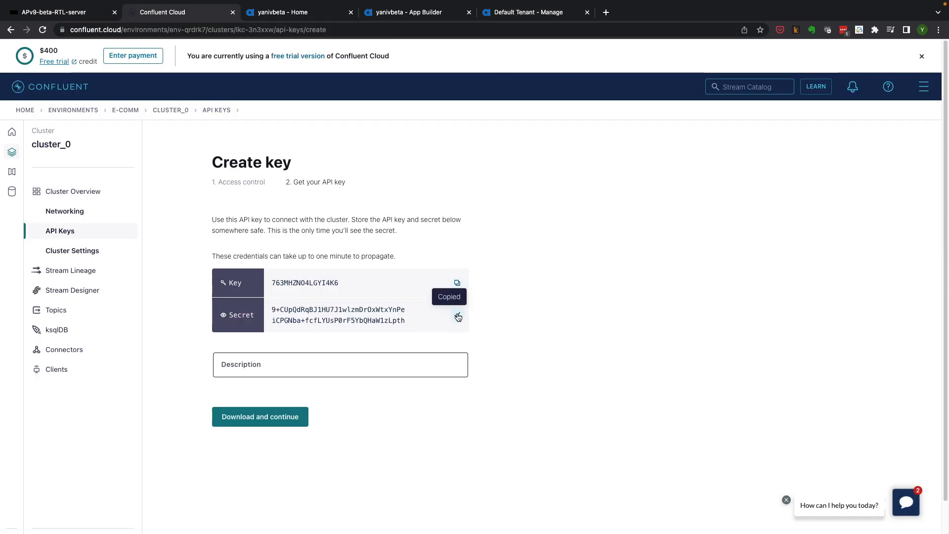
click(552, 14)
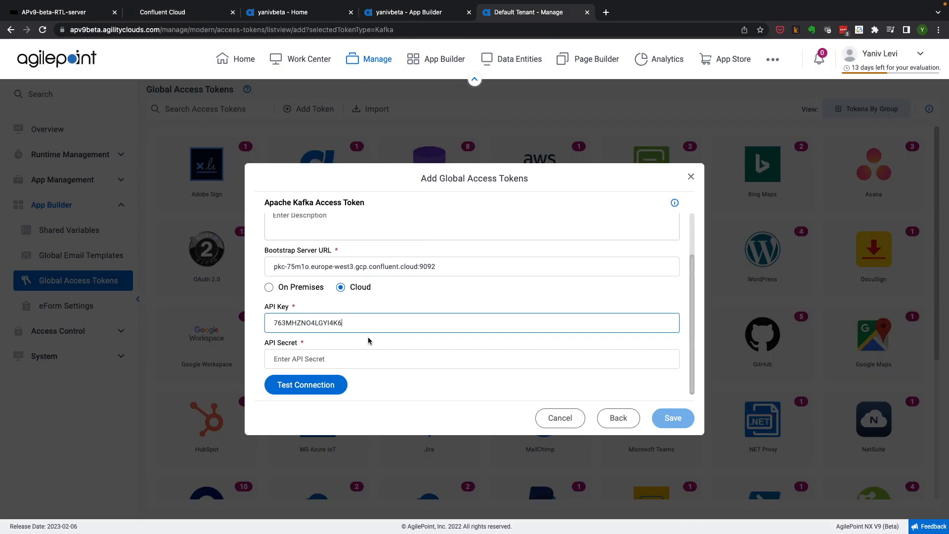
click(359, 359)
key(super+v)
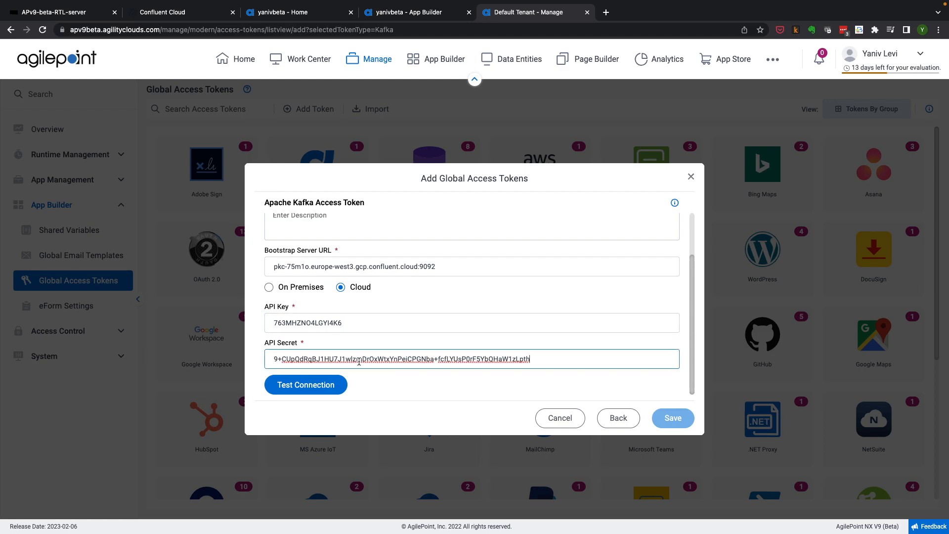
Return to Confluent Cloud and describe the new API key as "NX Demo".
click(176, 14)
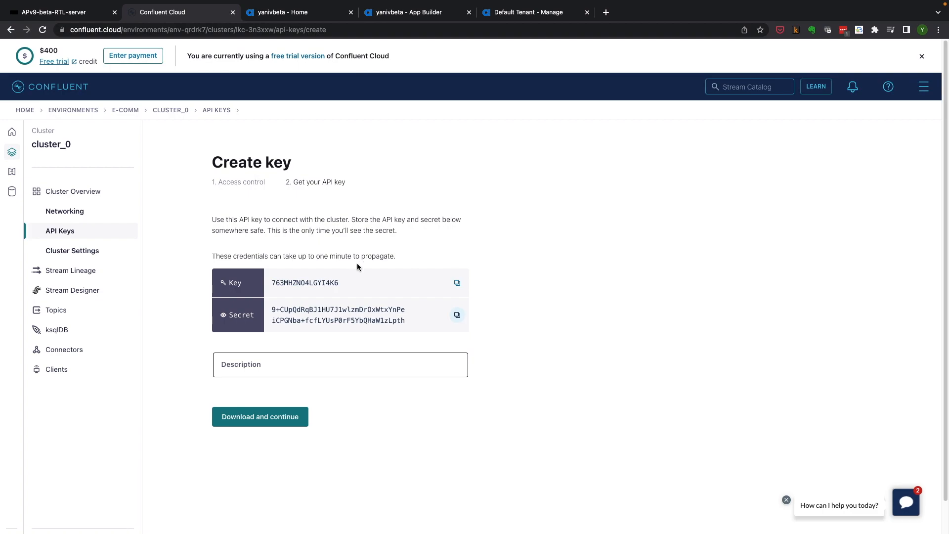
click(297, 367)
text(N)
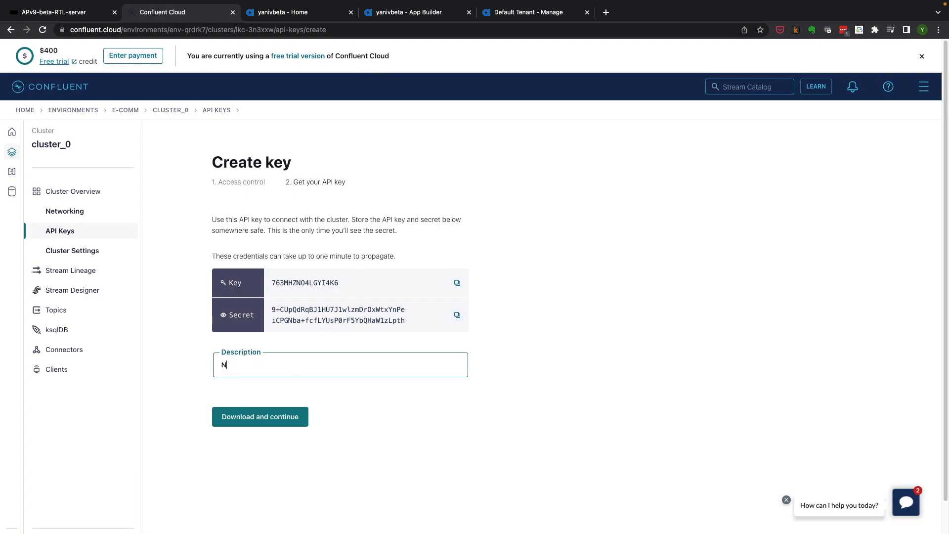
text(X Demo)
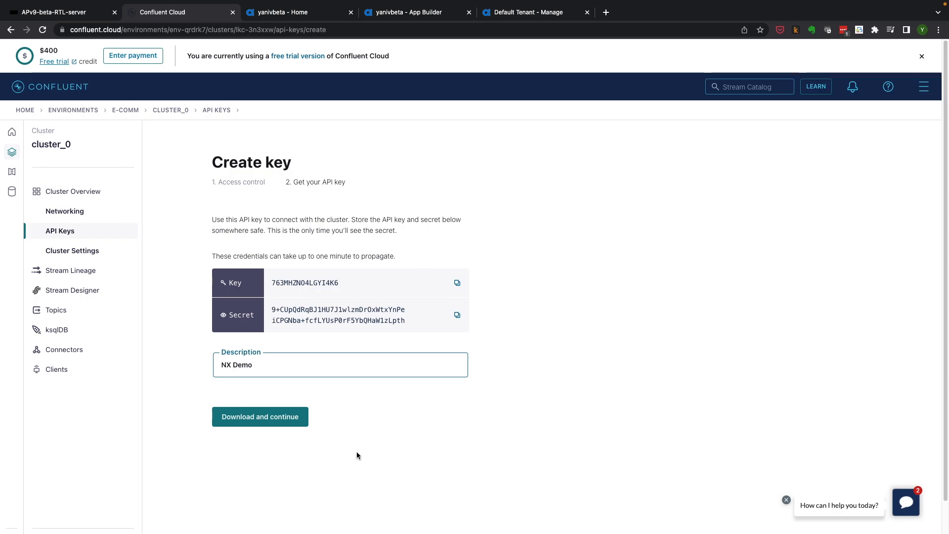
Switch back to AgilePoint NX, test the Kafka token's connection and save the token.
click(535, 12)
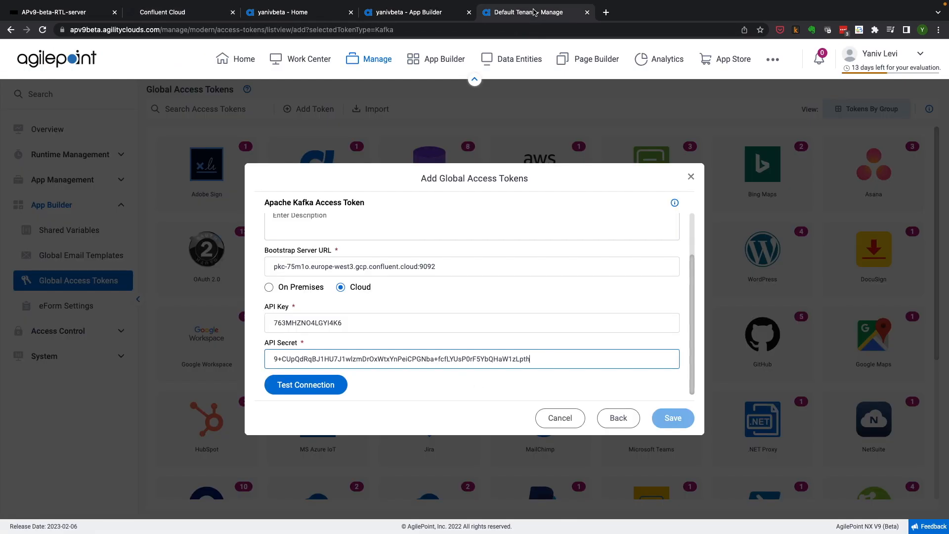
click(334, 390)
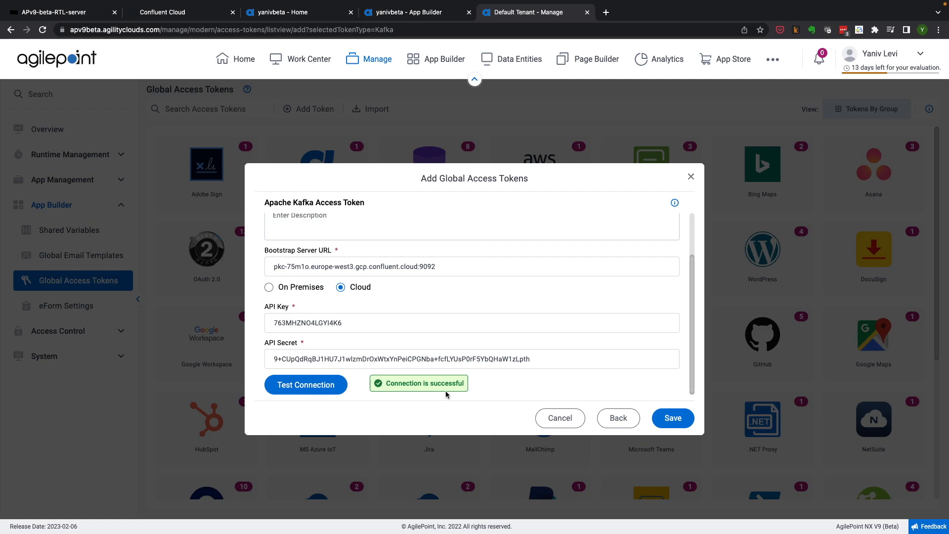
click(673, 420)
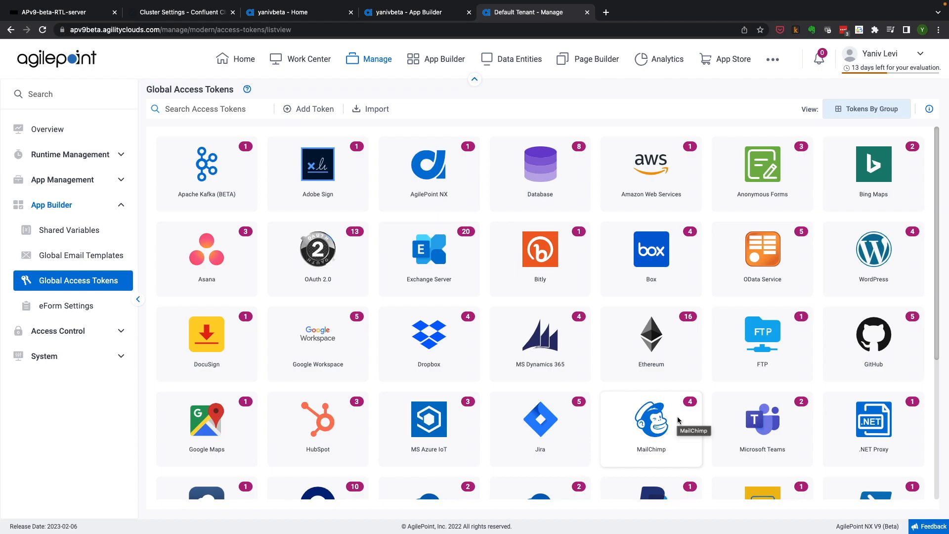
Open the Kafka events of the system's Event Service.
click(121, 356)
click(64, 357)
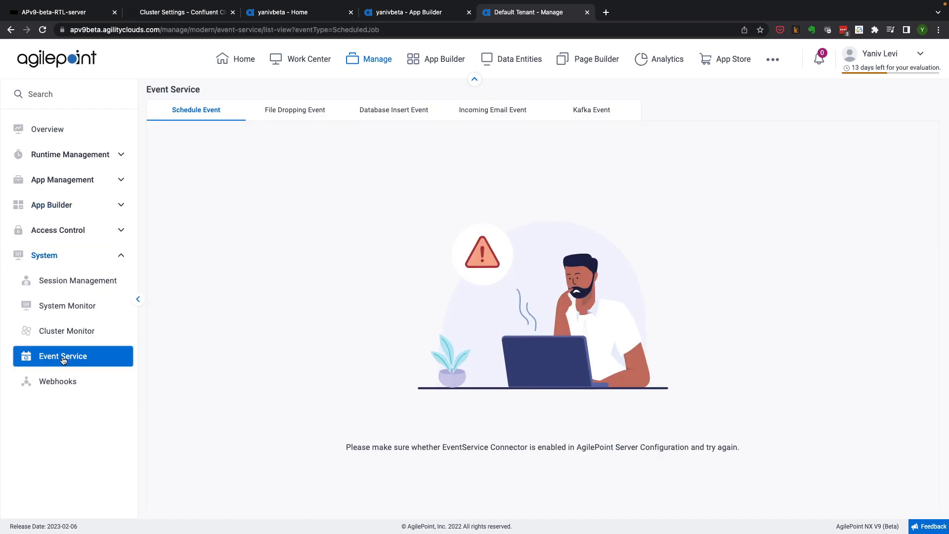
click(603, 112)
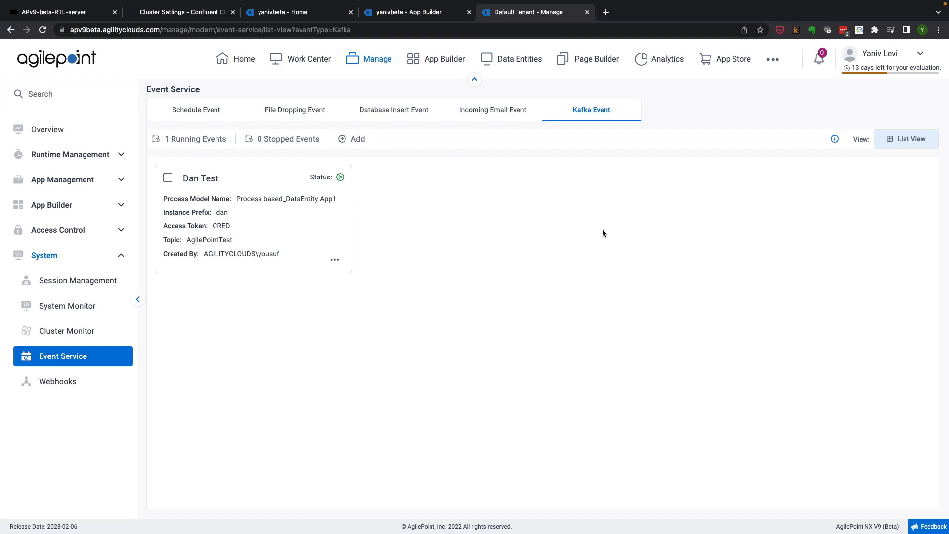
Switch to the APv9-beta-RTL-server remote desktop and run AgilePoint Server Manager as administrator.
click(77, 18)
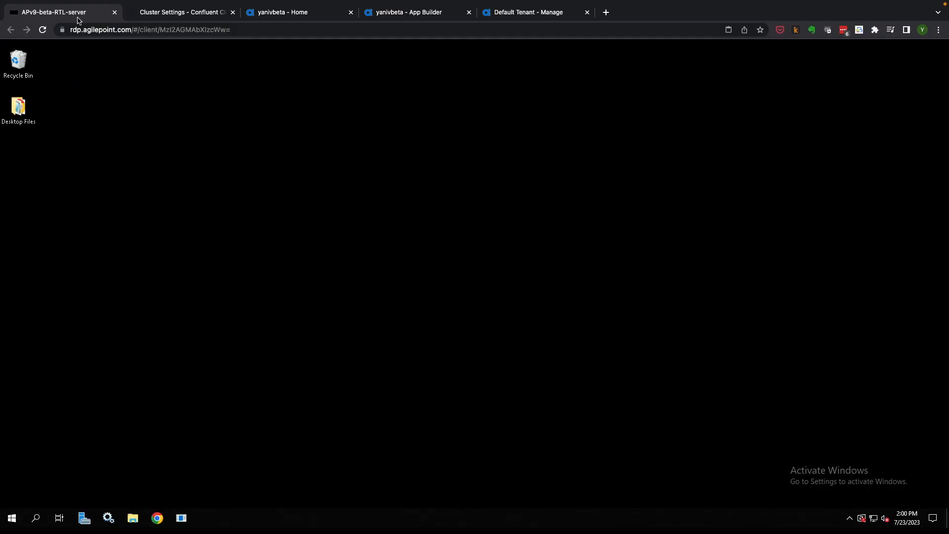
click(11, 519)
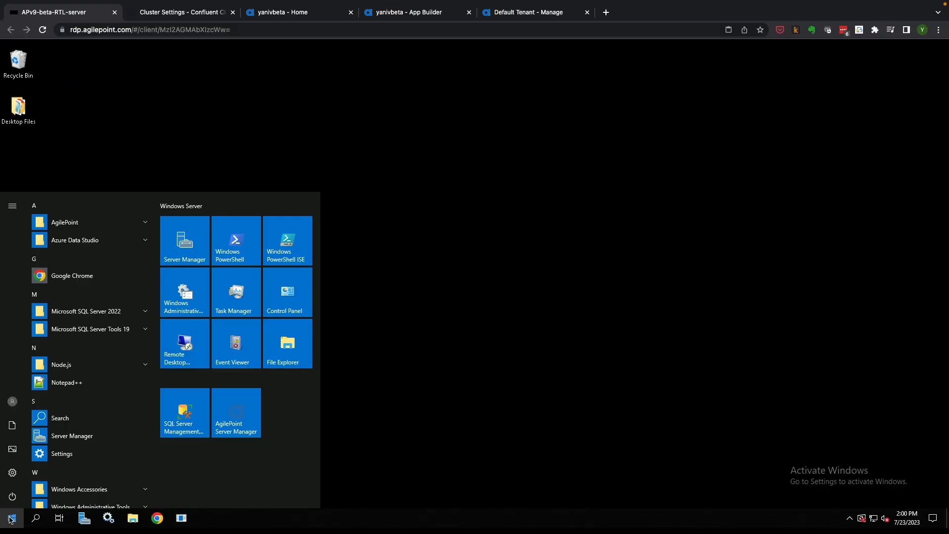
click(143, 222)
click(93, 243)
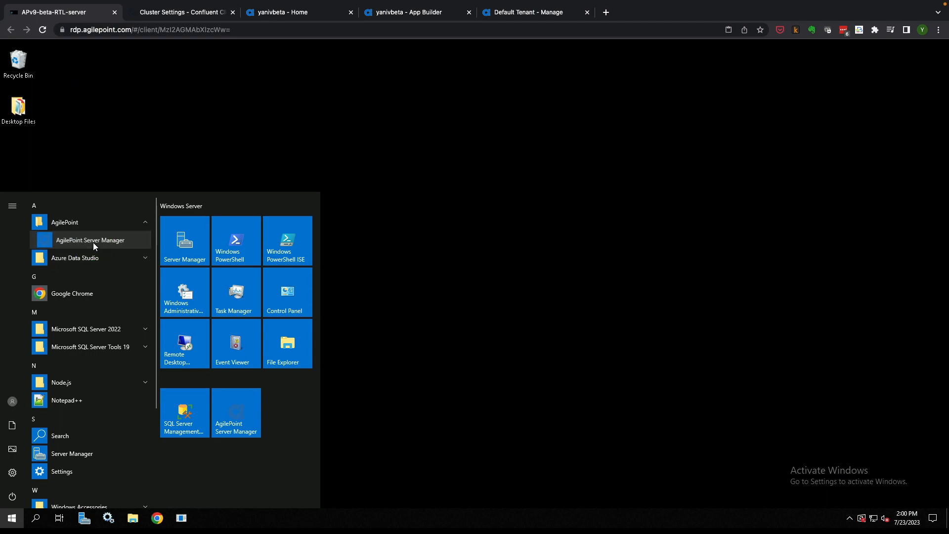
right_click(93, 242)
mouse_move(114, 270)
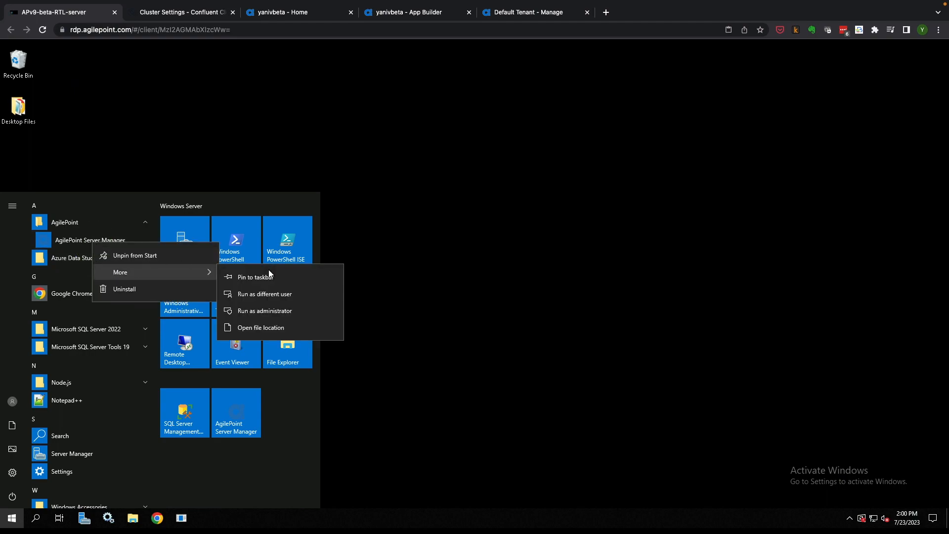
click(295, 307)
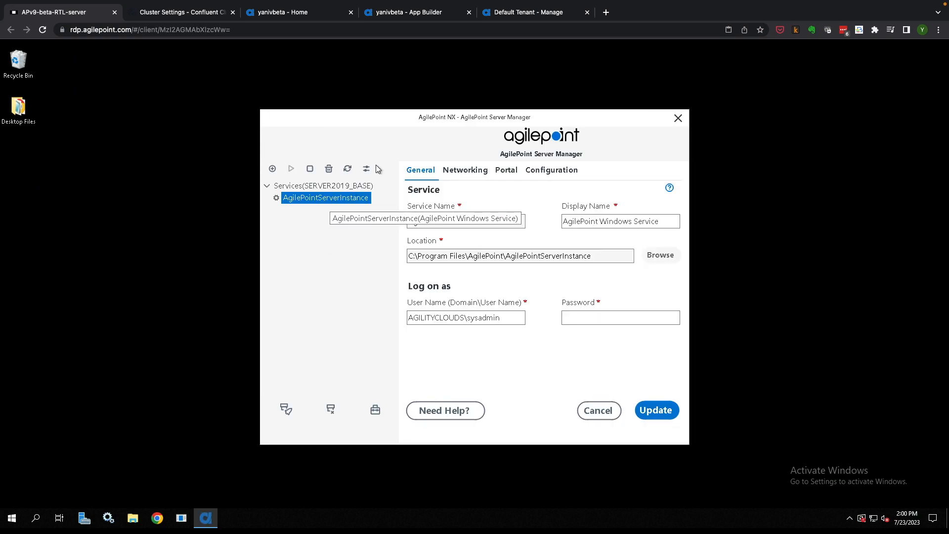
Open the server configuration of AgilePointServerInstance and remove the existing Kafka module from its integrations.
click(370, 170)
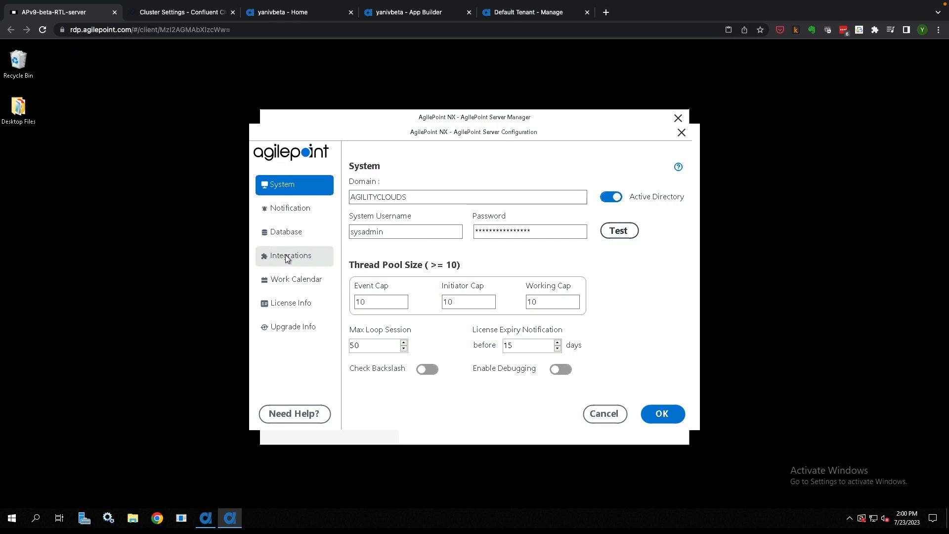
click(286, 255)
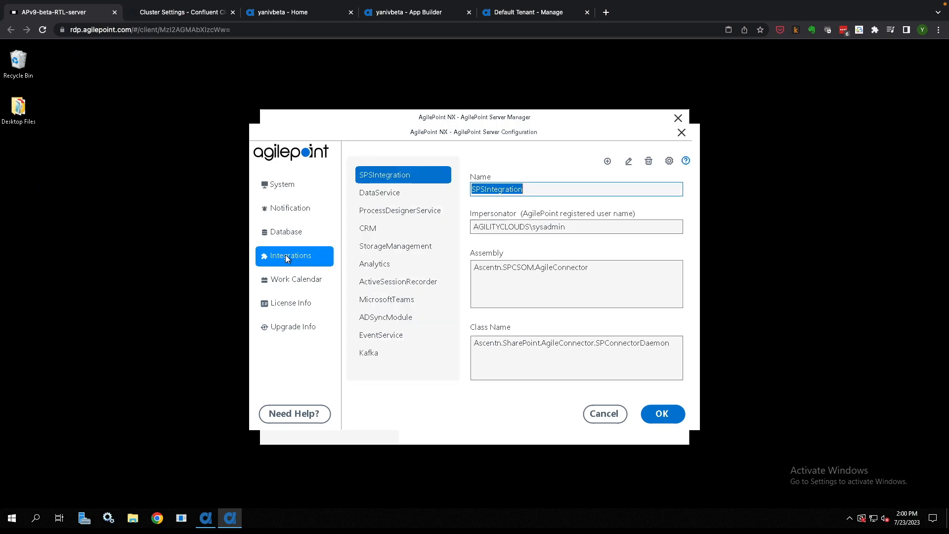
click(369, 353)
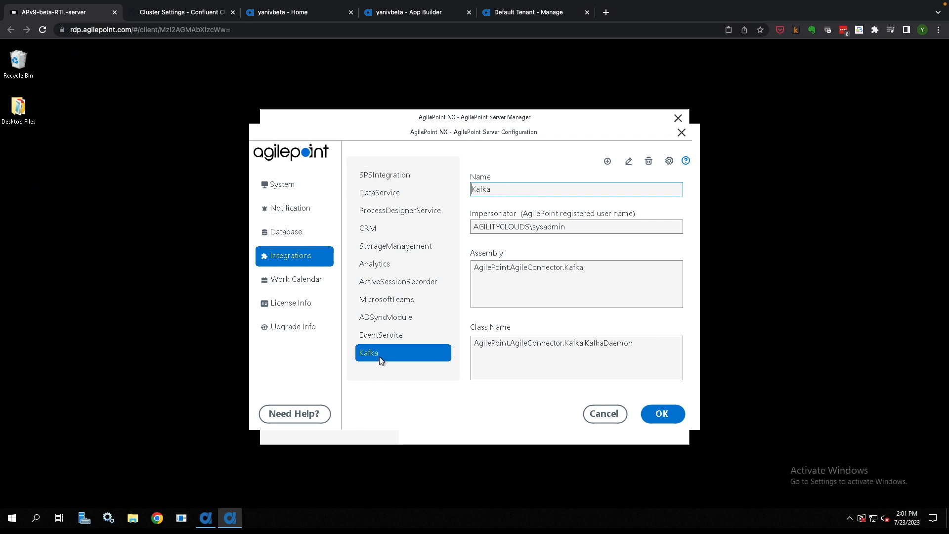
click(648, 162)
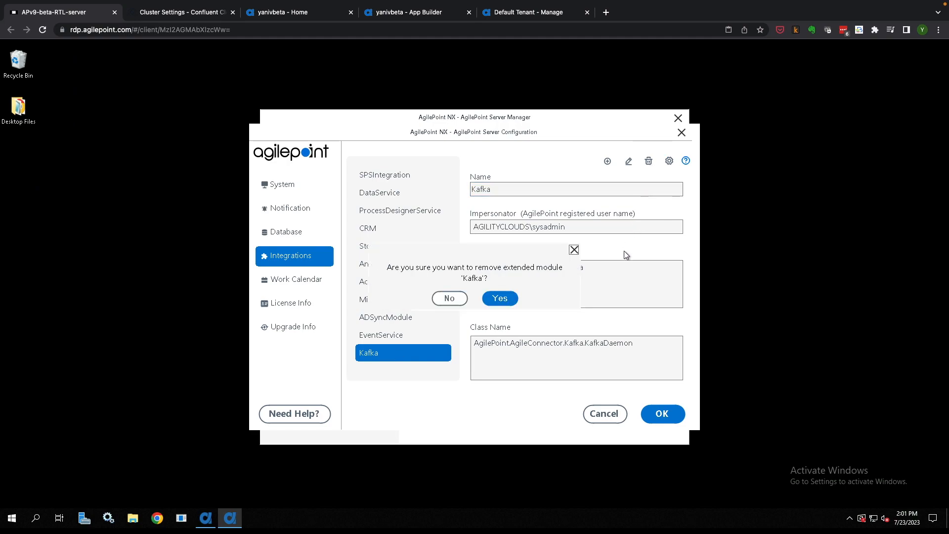
click(500, 297)
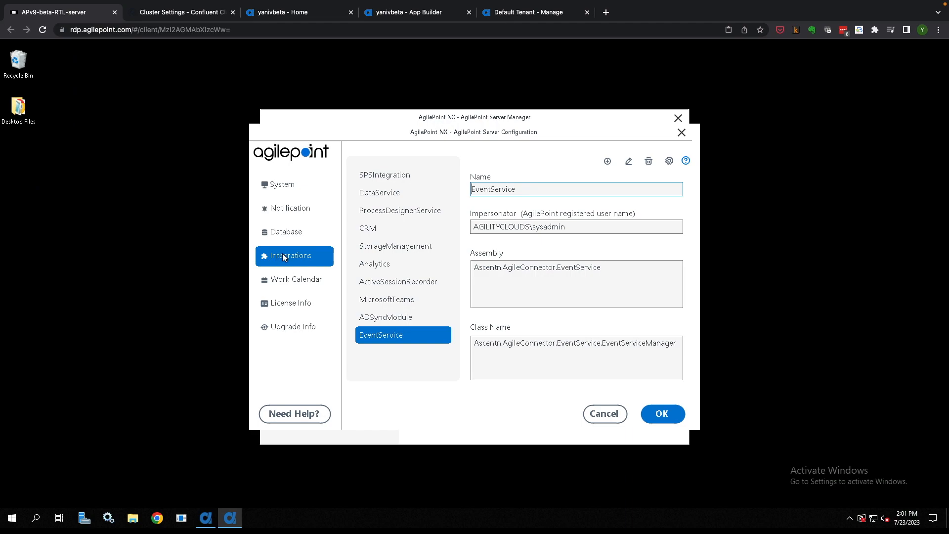
Start a new integration module named Kafka with AGILITYCLOUDS\sysadmin as the impersonator.
click(607, 161)
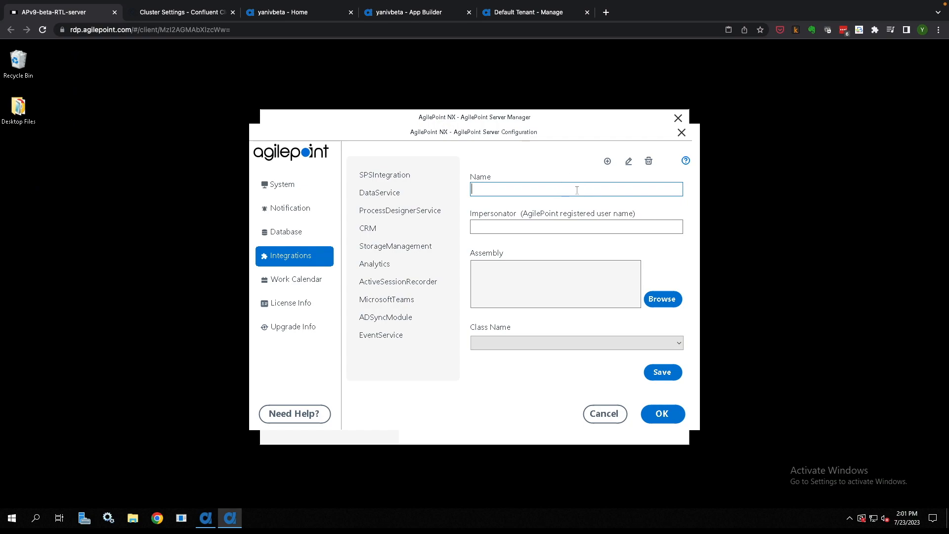
text(Kafka)
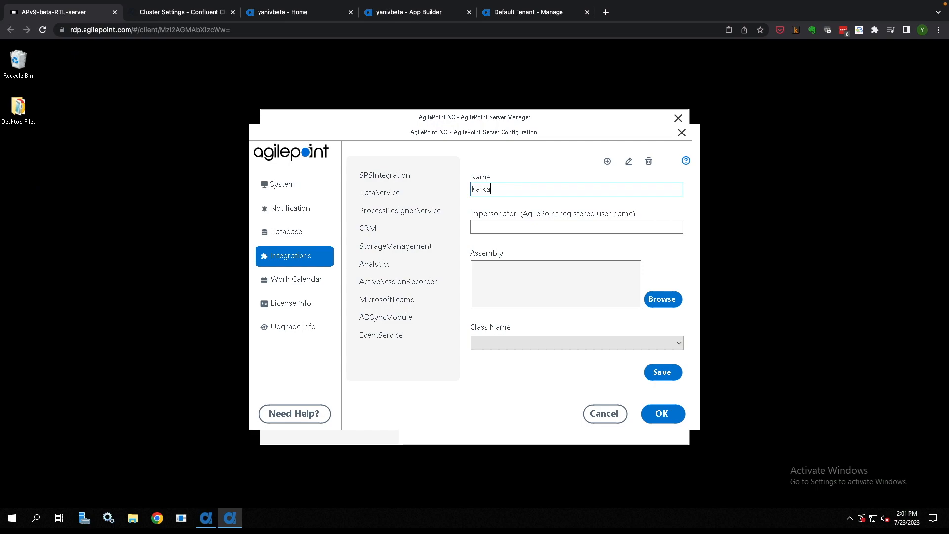
click(611, 226)
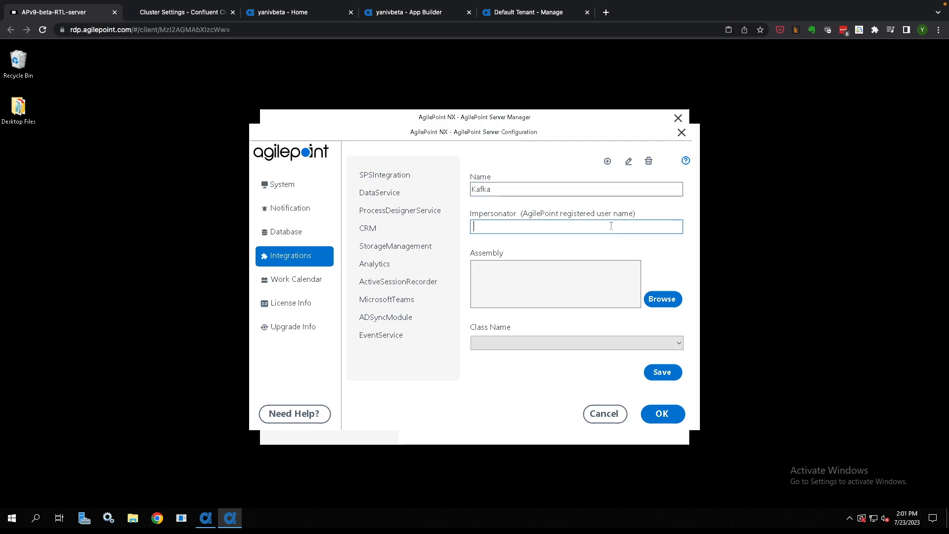
text(AGILITYCLOUDS\sysadmin)
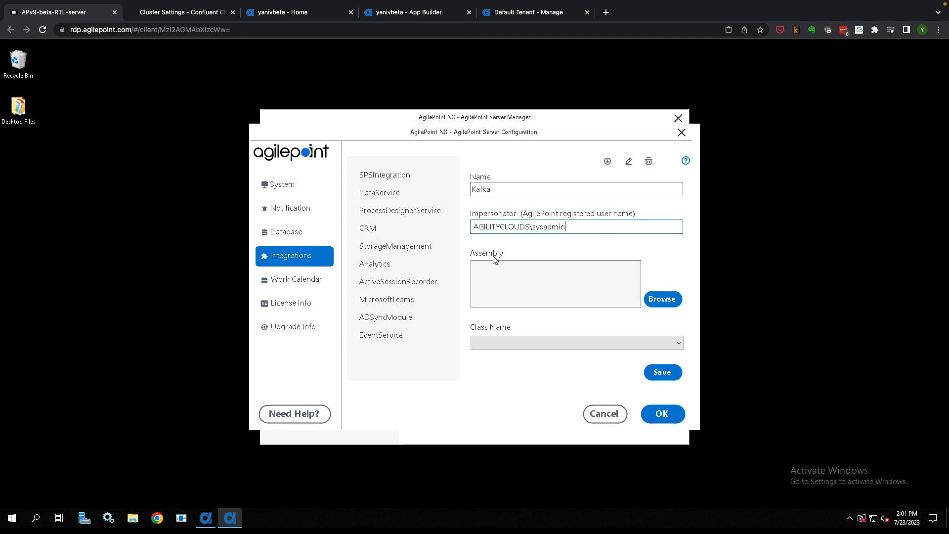
Load AgilePoint.AgileConnector.Kafka.dll as the Kafka module's assembly and save the module.
click(665, 302)
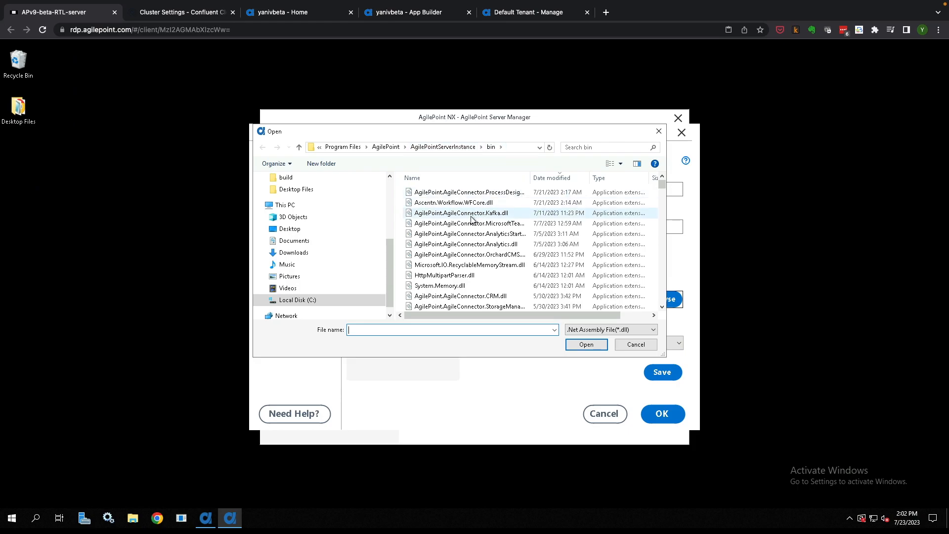
click(455, 216)
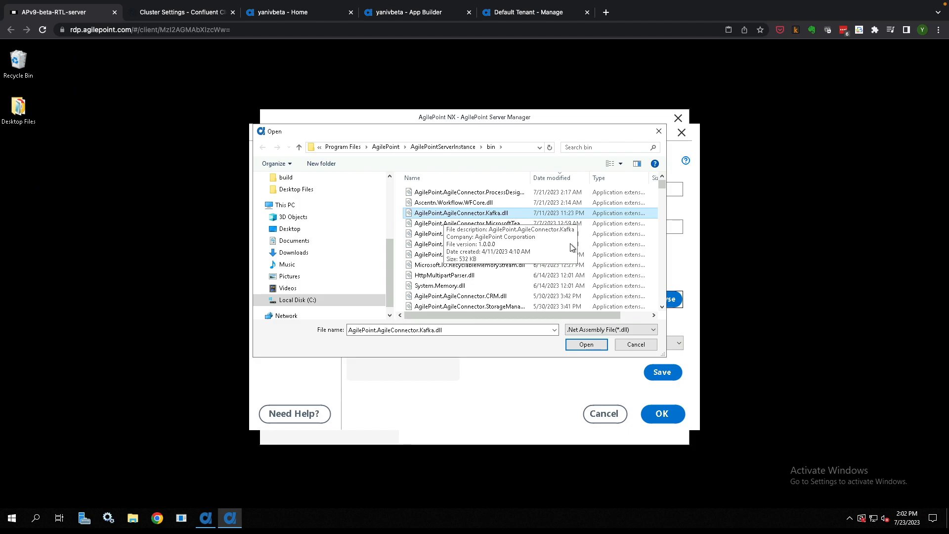
click(586, 345)
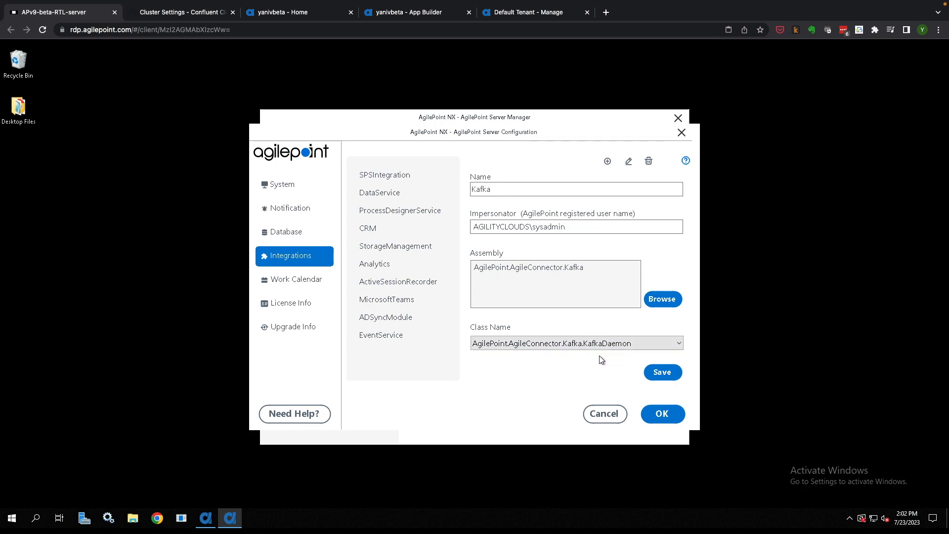
click(656, 375)
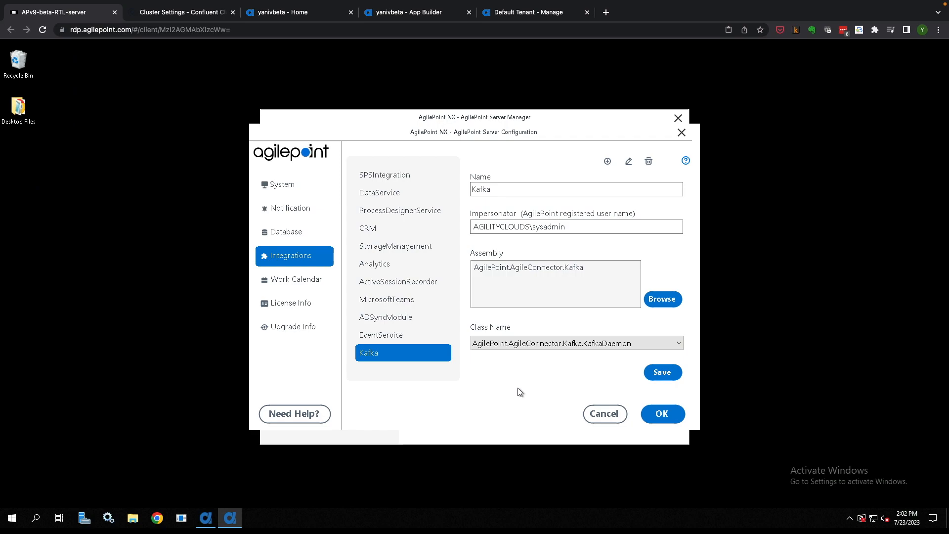
Apply the server configuration without restarting the AgilePoint service, and close Server Manager.
click(668, 418)
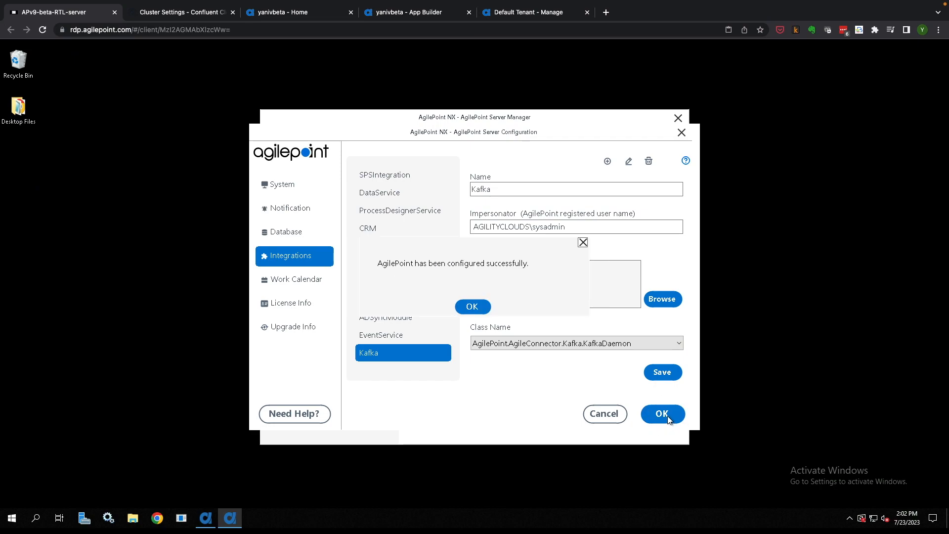
click(475, 307)
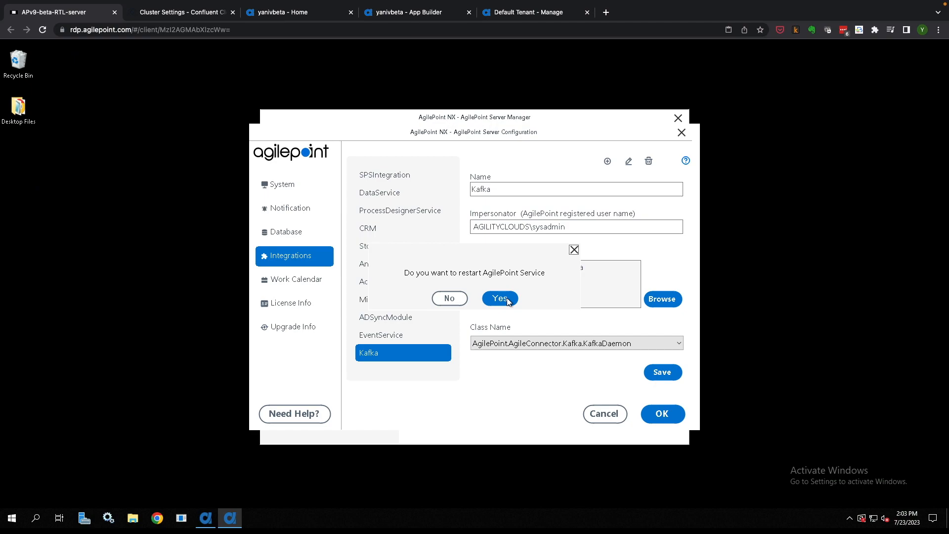
click(458, 300)
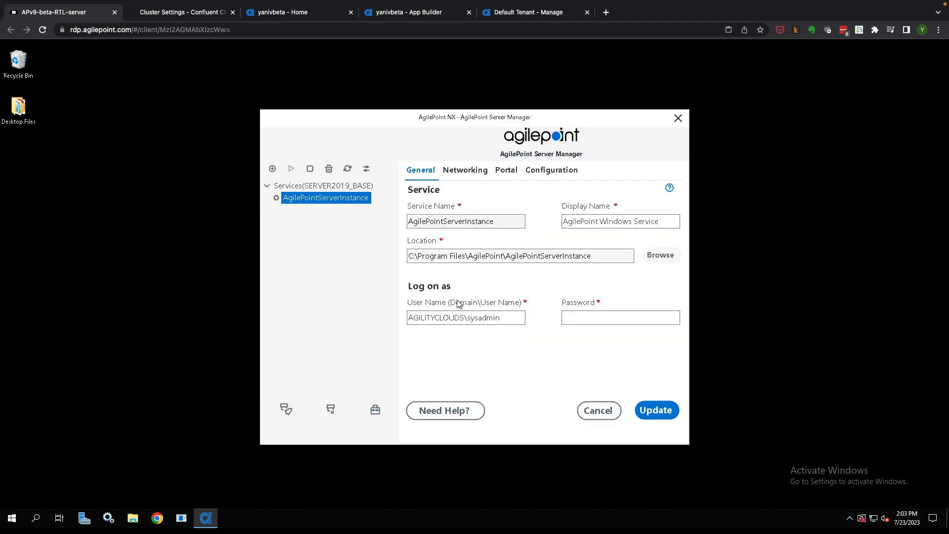
click(677, 119)
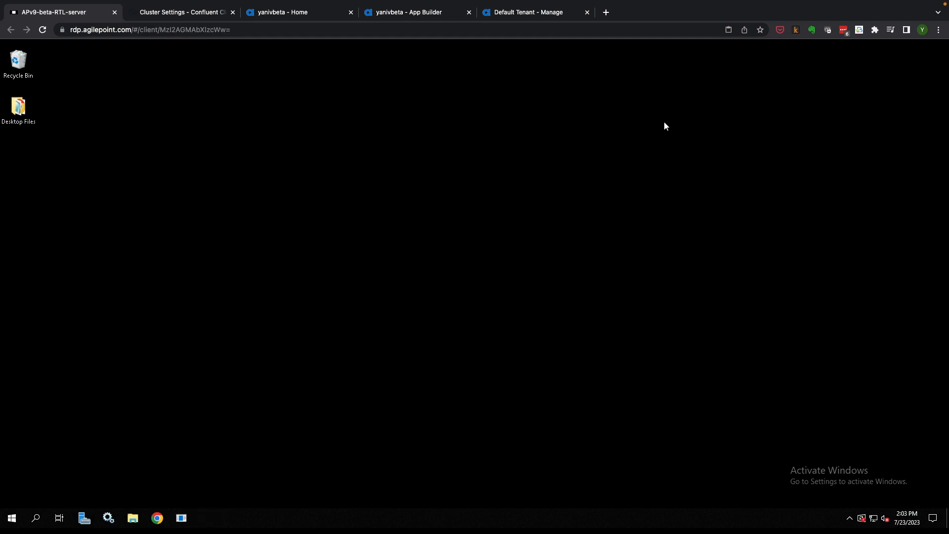
Start a new Kafka event titled eComm in Event Service with Kafka-Sample-Process-Initiator_Main_Flow as its process model.
click(526, 12)
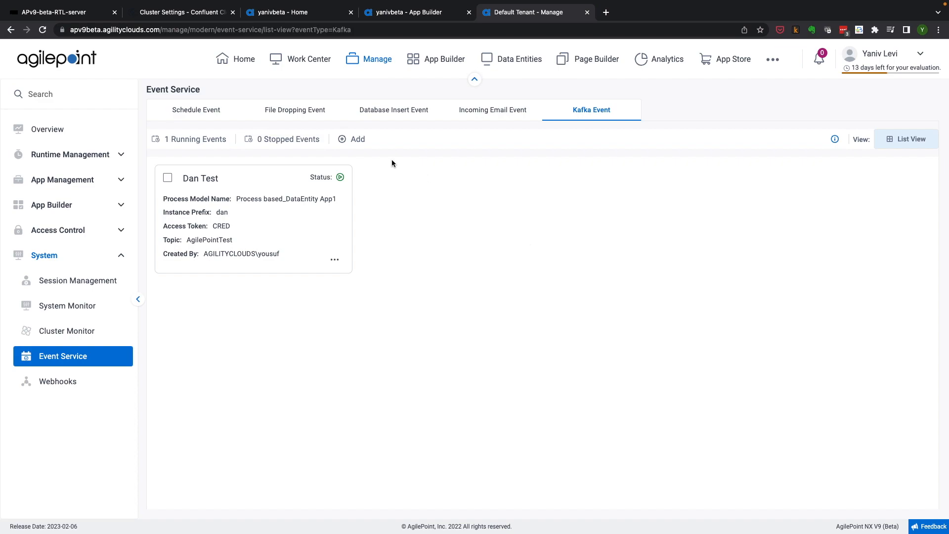
click(358, 140)
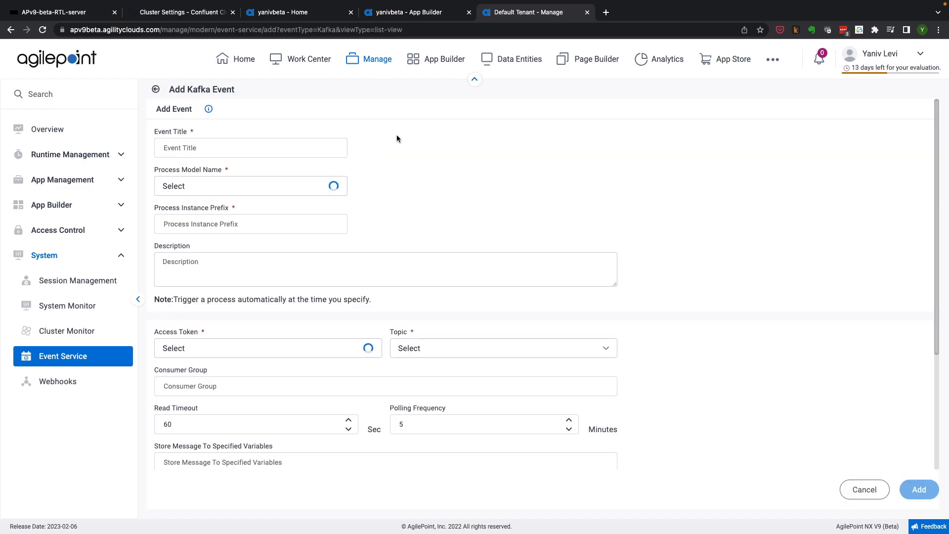
click(274, 149)
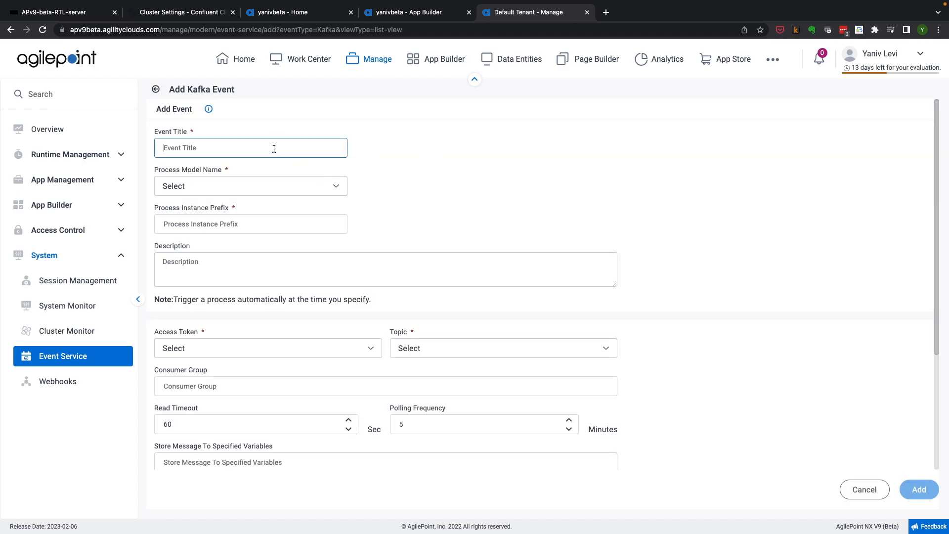
text(eComm)
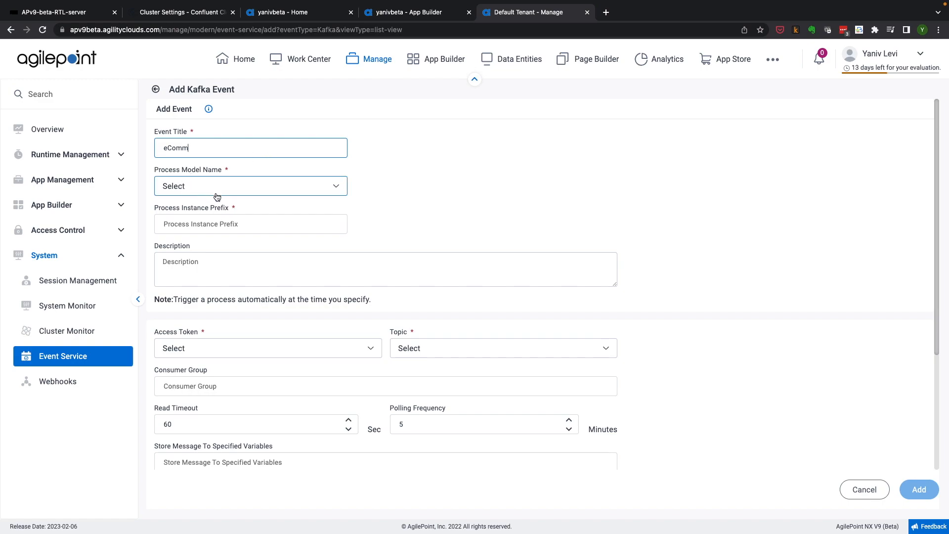
click(276, 191)
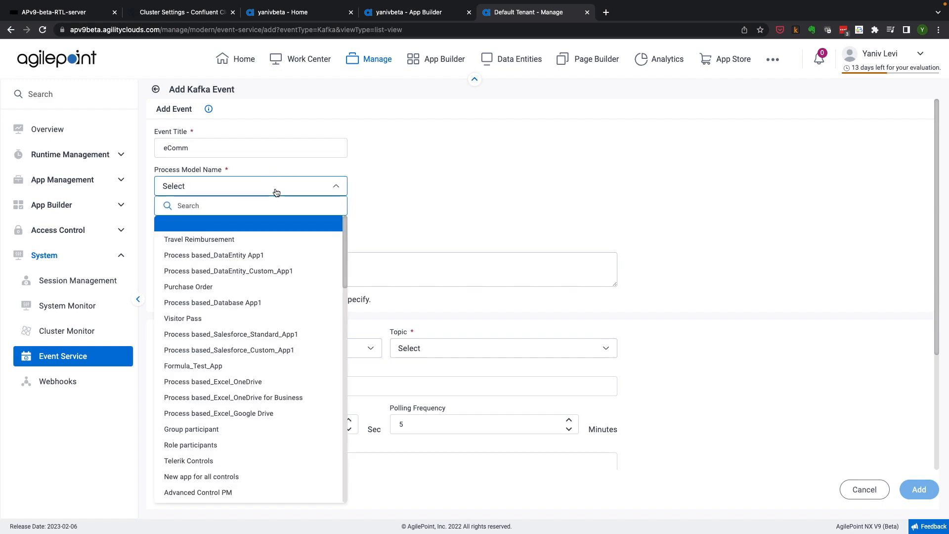
text(ka)
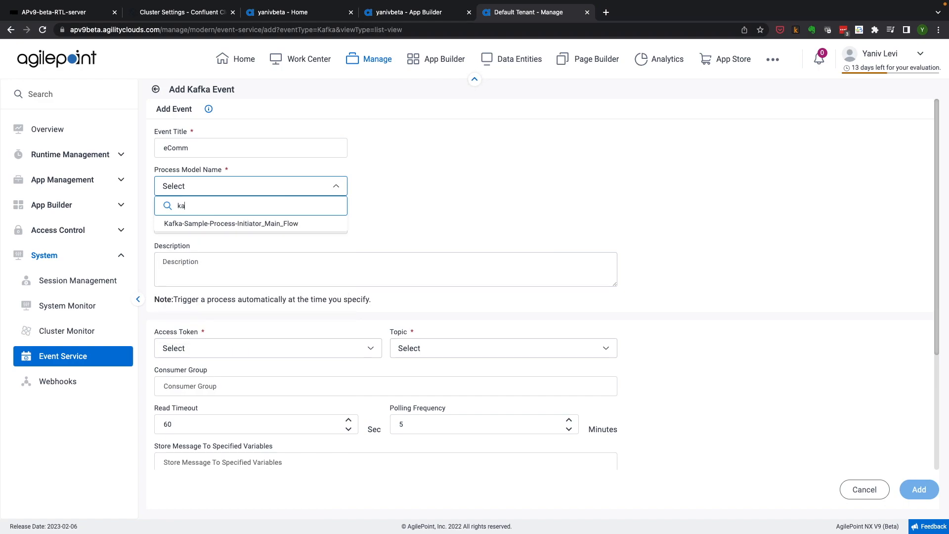
click(275, 223)
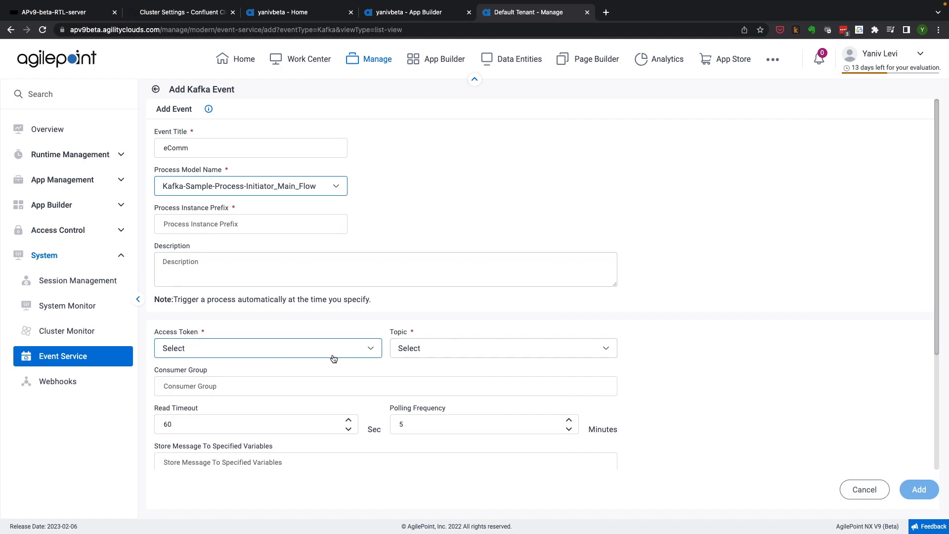
Set the event's process instance prefix to e-Comm-EDA-Kafka-.
click(238, 224)
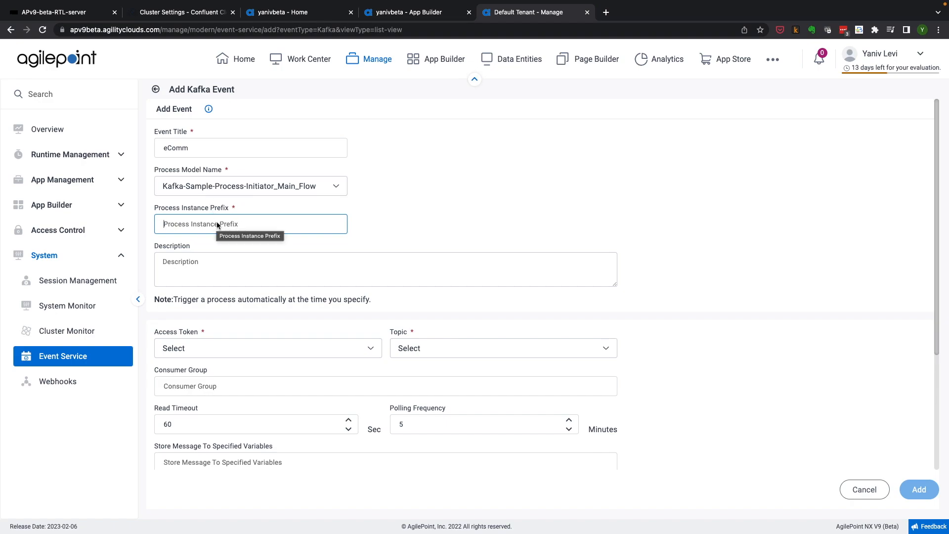
text(e)
key(BackSpace)
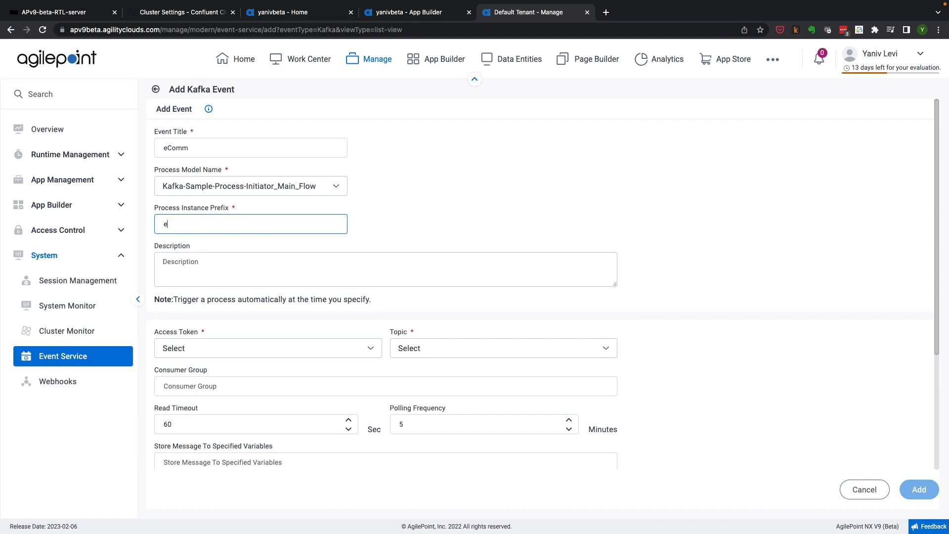
text(-Comm-EDA-Kafka-)
click(164, 223)
drag(163, 224, 230, 228)
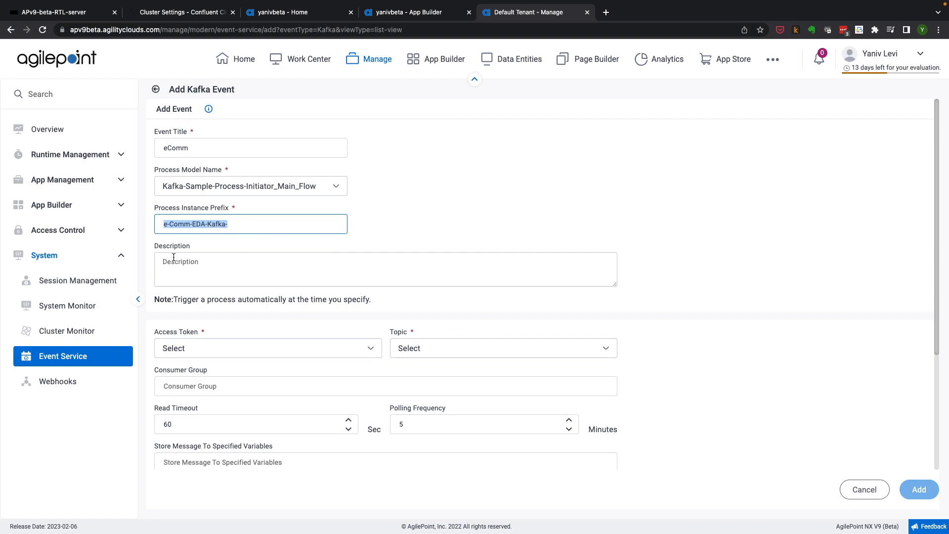
click(192, 259)
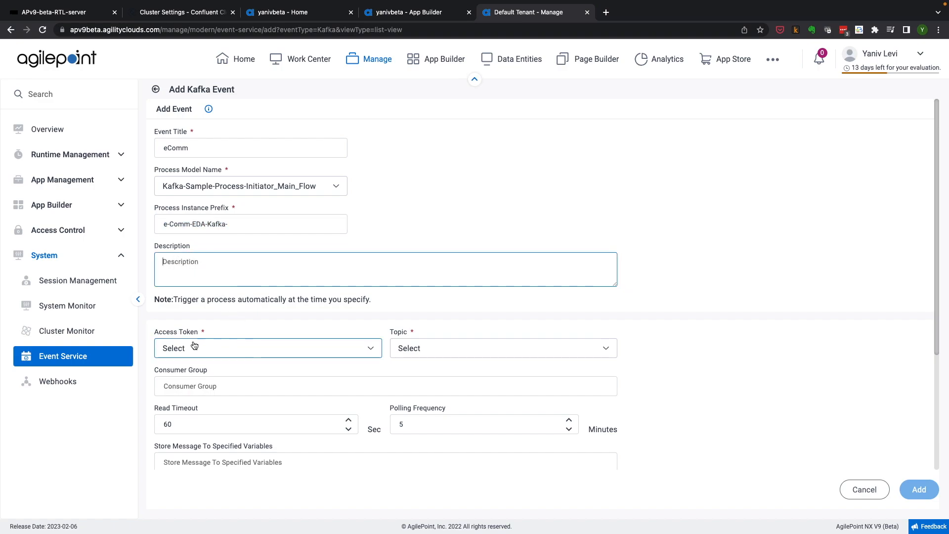
Choose Kafka Demo as the event's access token and processinitiation as its topic.
scroll(203, 347, down, 1)
scroll(209, 332, down, 1)
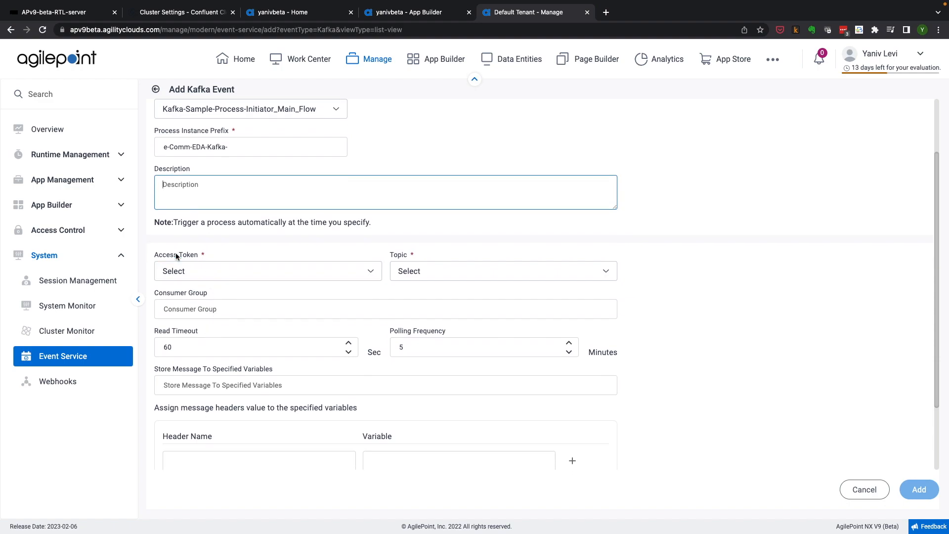
click(197, 271)
click(208, 289)
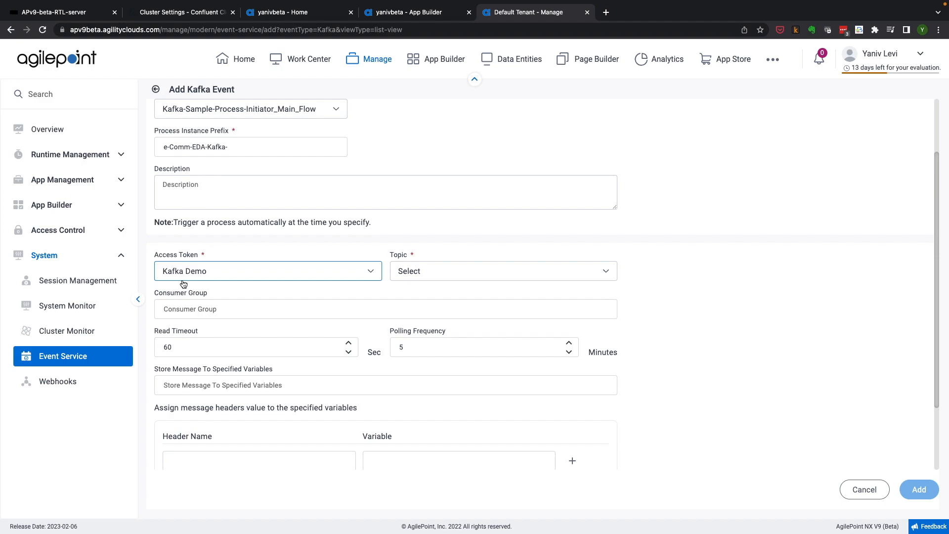
click(450, 276)
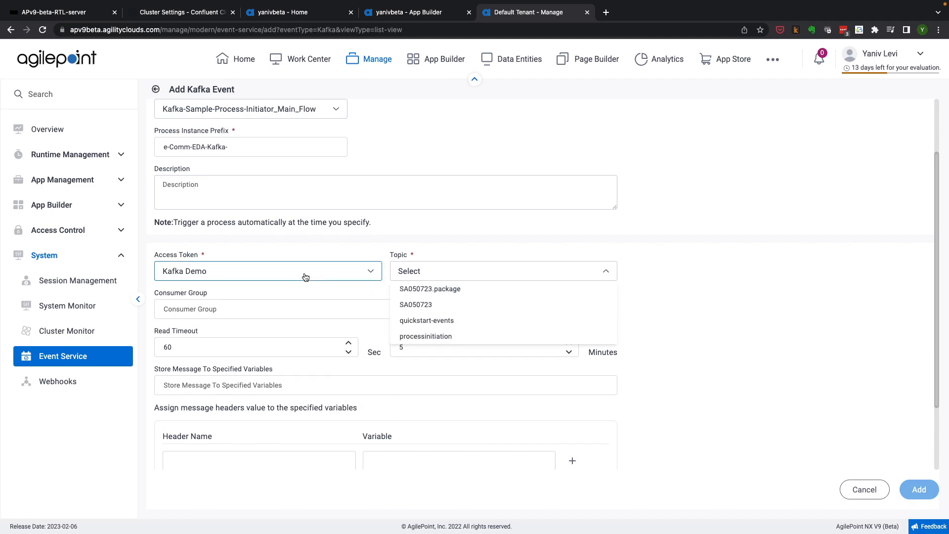
click(443, 337)
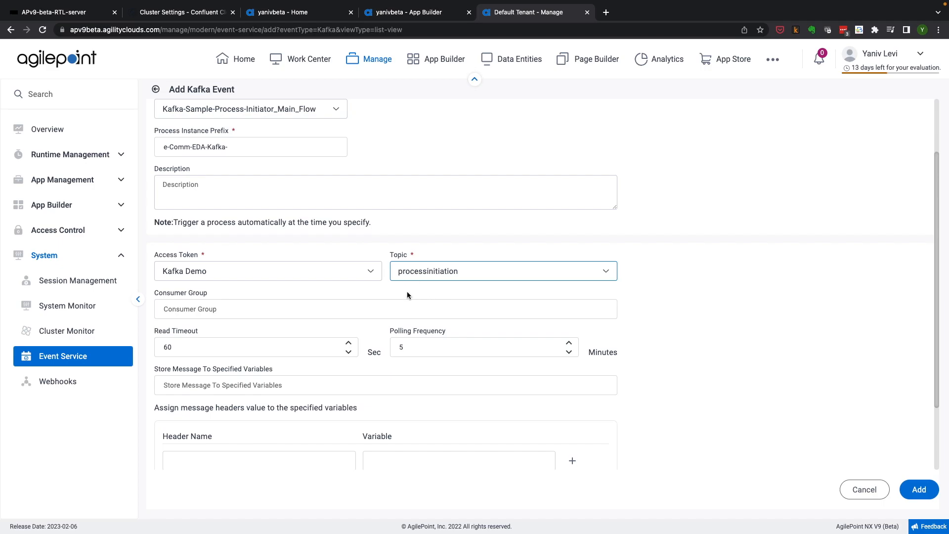
scroll(407, 293, up, 1)
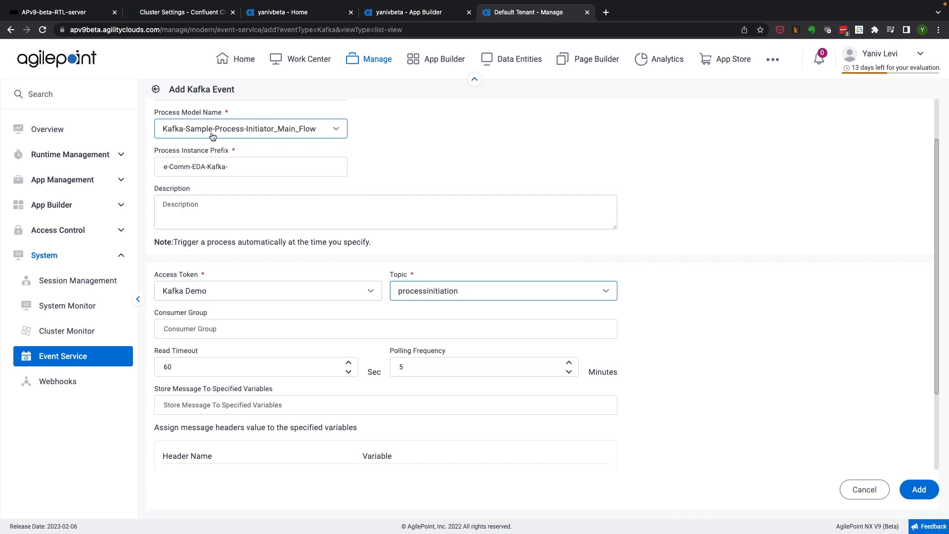
drag(162, 166, 248, 165)
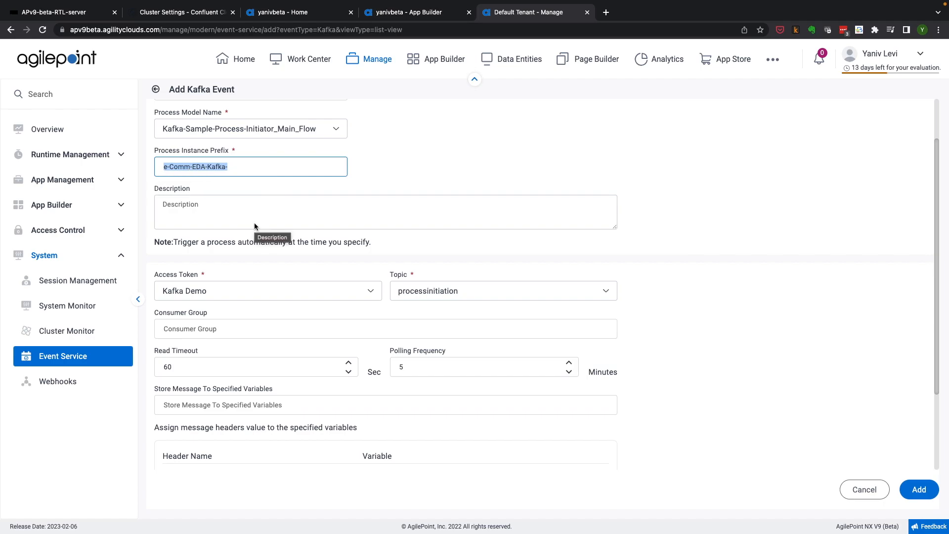
Set the consumer group to Con-eComm and the polling frequency to 2 minutes.
scroll(256, 268, down, 2)
click(242, 272)
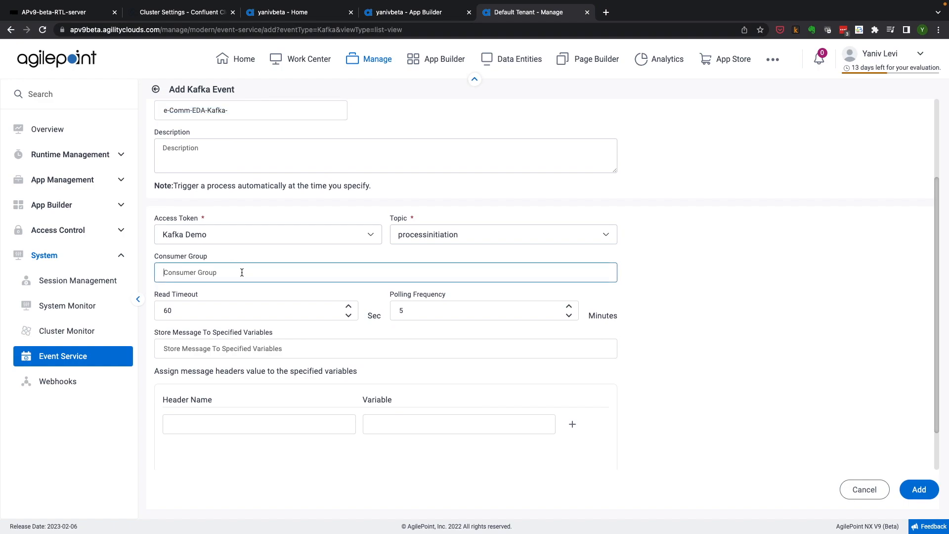
text(ConeComm)
click(192, 311)
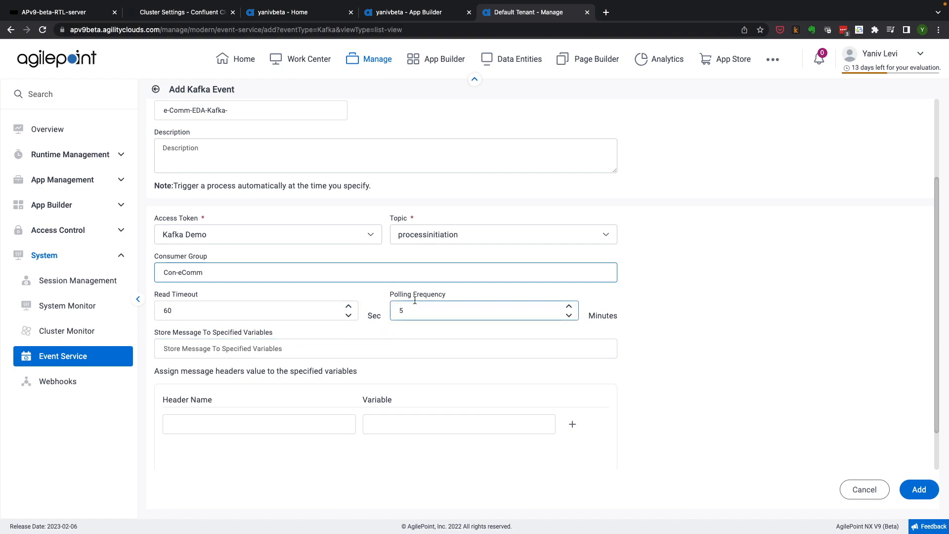
click(568, 315)
click(568, 315)
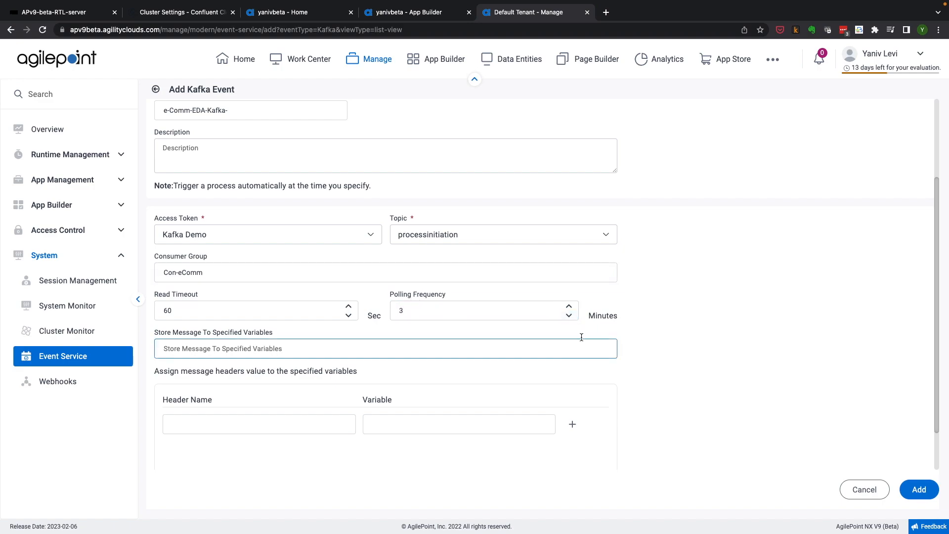
click(568, 315)
Store the incoming Kafka message in the variable sMessageBody.
scroll(287, 252, up, 1)
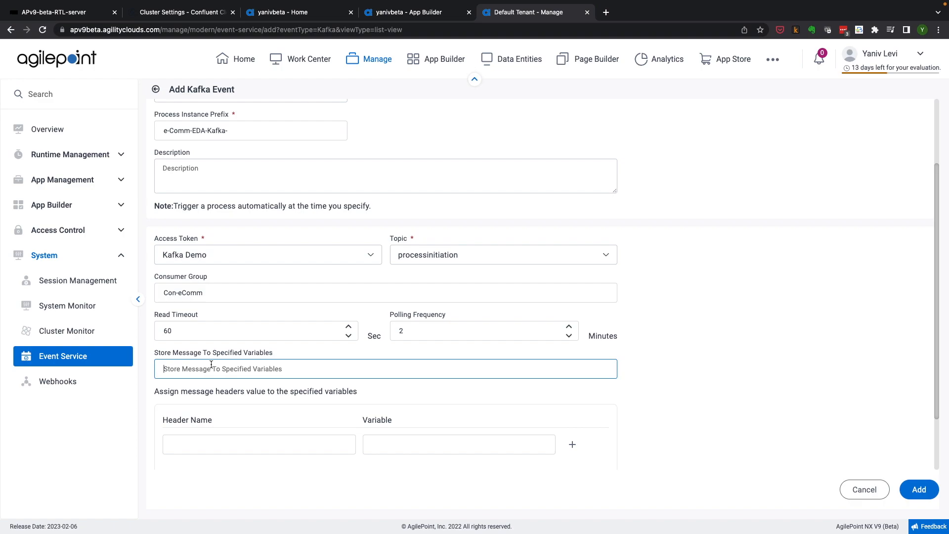
text(sMessageT)
key(BackSpace)
text(Body)
scroll(220, 387, down, 2)
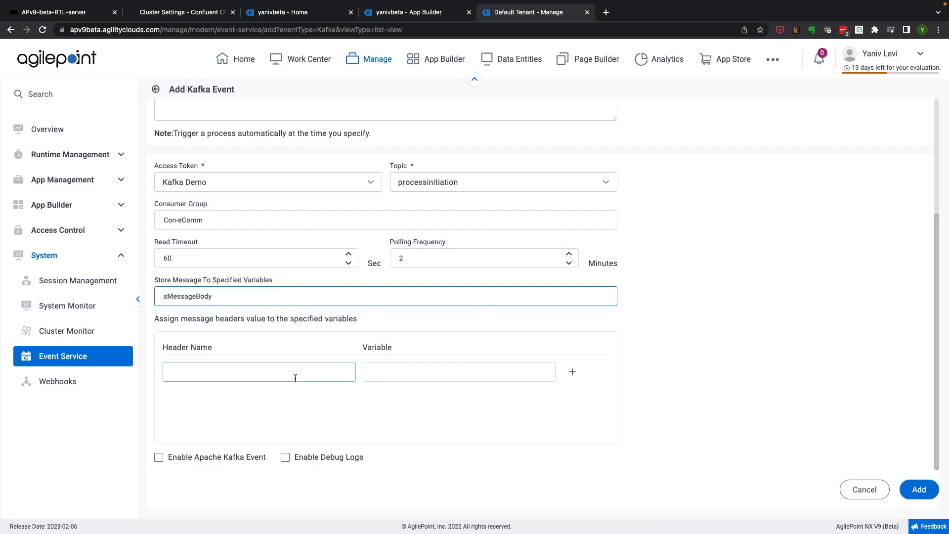
scroll(342, 418, up, 2)
scroll(341, 417, up, 5)
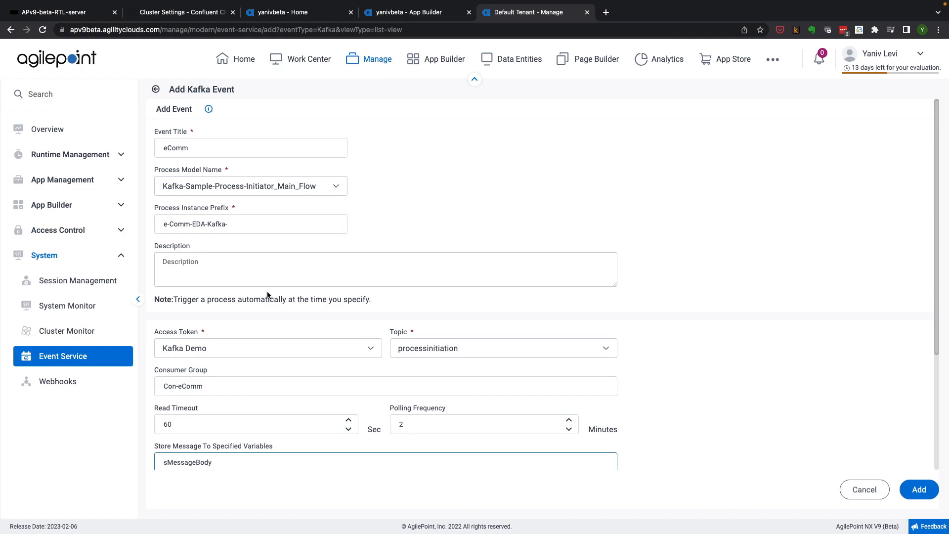
Enable the Apache Kafka event together with its debug logs, and add the event.
scroll(267, 295, down, 3)
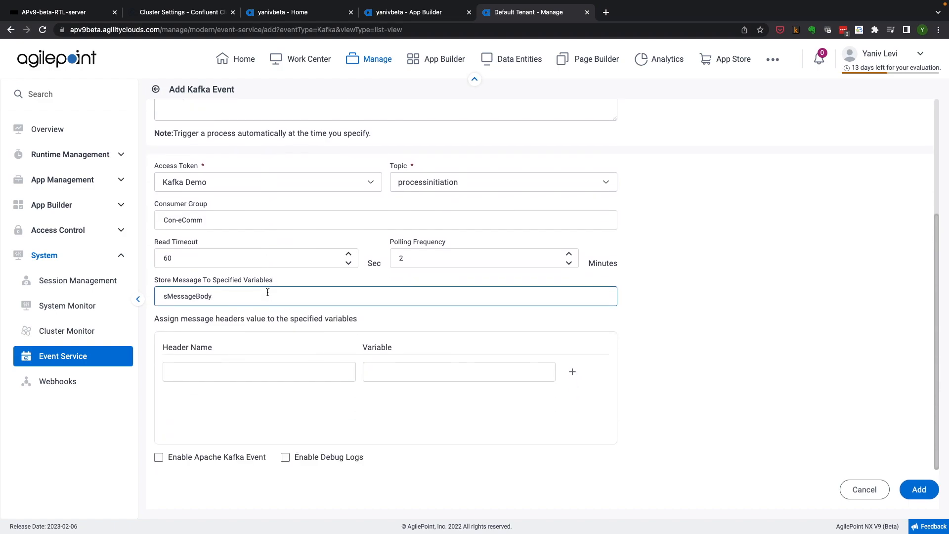
click(159, 457)
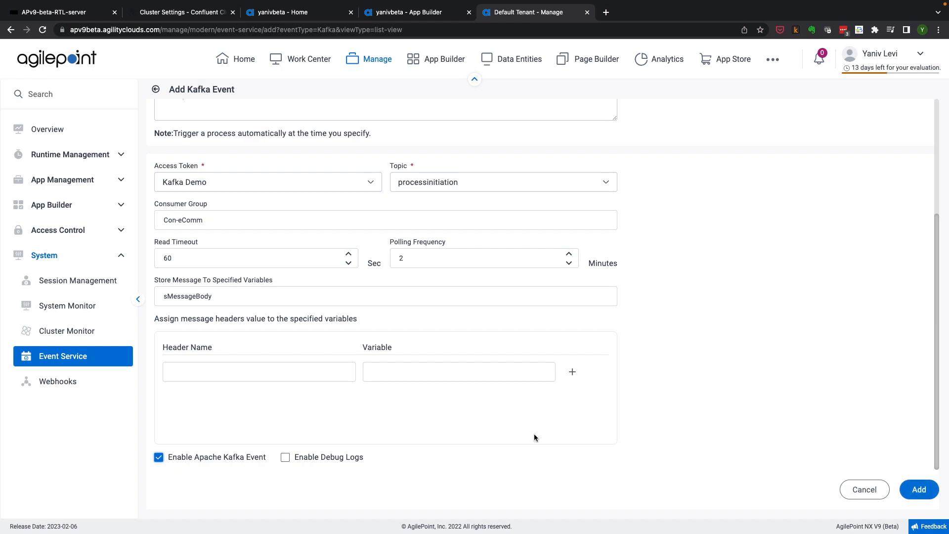
click(176, 458)
click(285, 458)
click(158, 457)
click(912, 491)
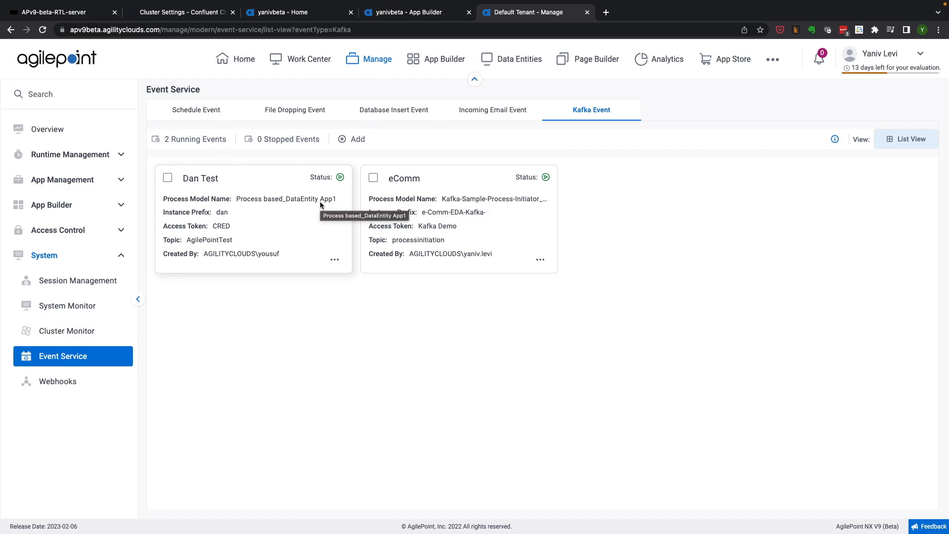
Check which actions are available for the eComm event, and go to the home page.
click(540, 259)
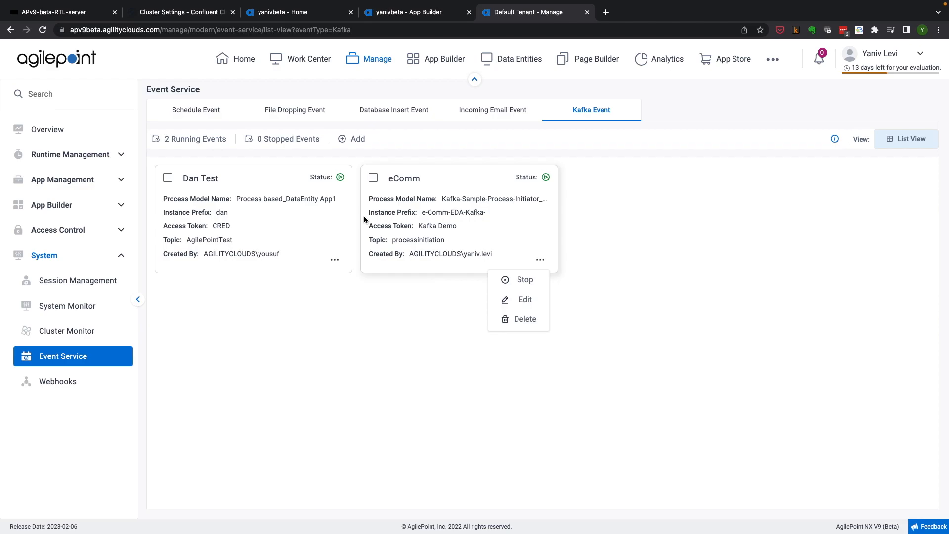
click(591, 236)
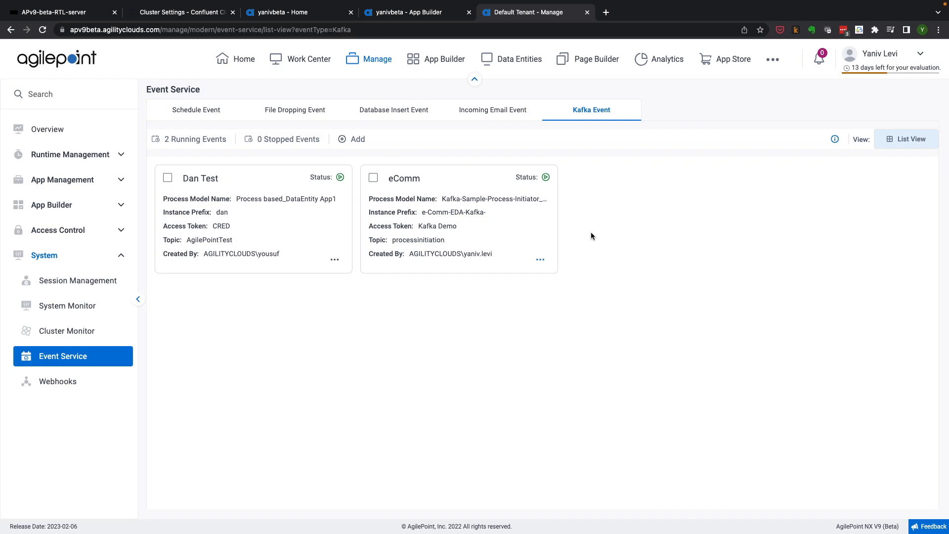
click(244, 64)
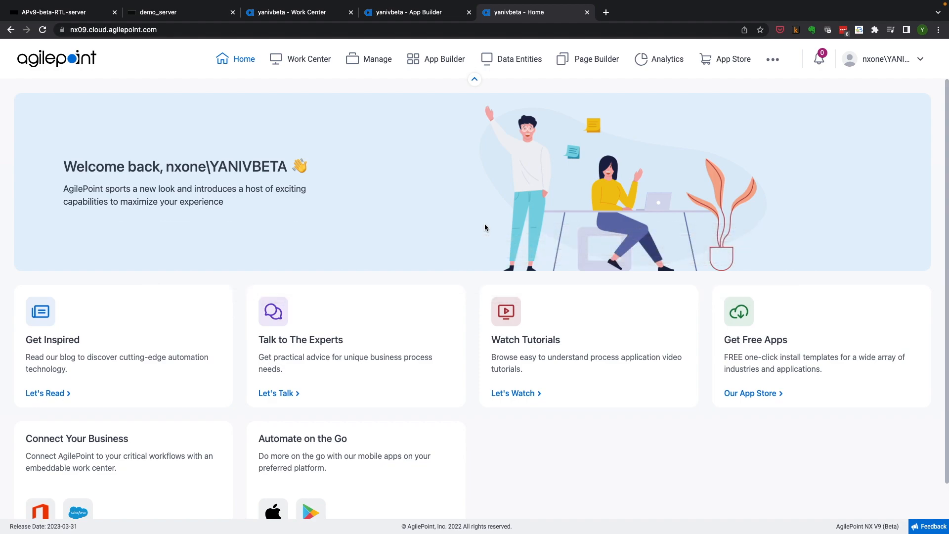
Open the Main Flow process model of the e-Comm-EDA-Kafka Sample app for editing in App Builder.
click(420, 13)
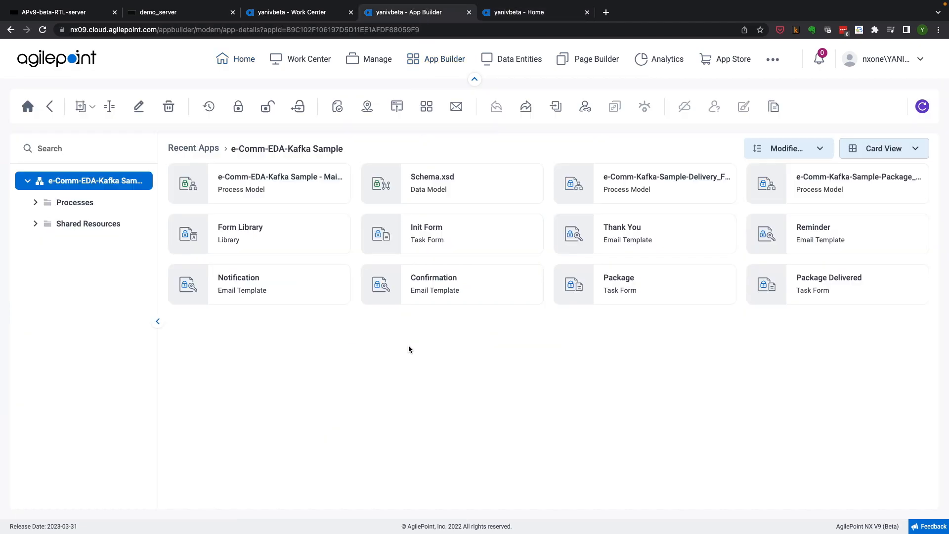
mouse_move(302, 200)
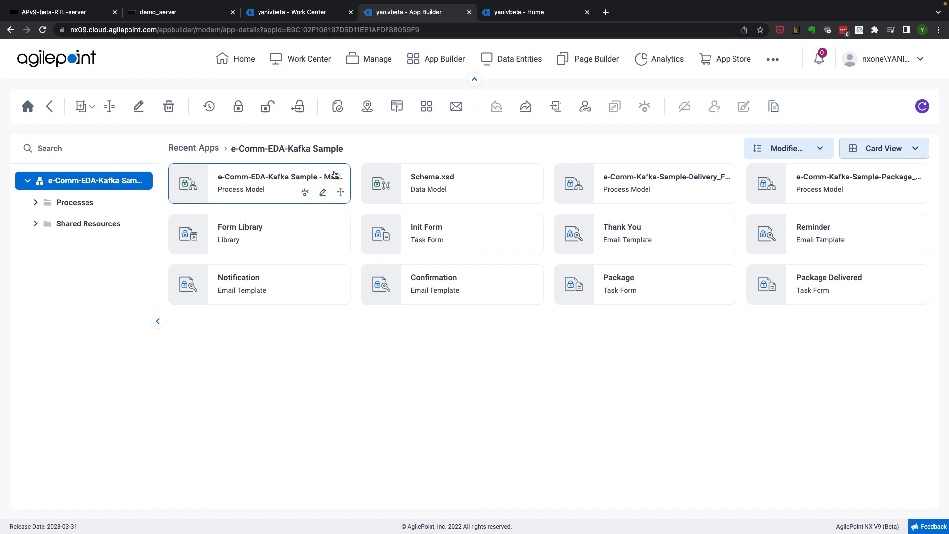
mouse_move(823, 180)
click(324, 194)
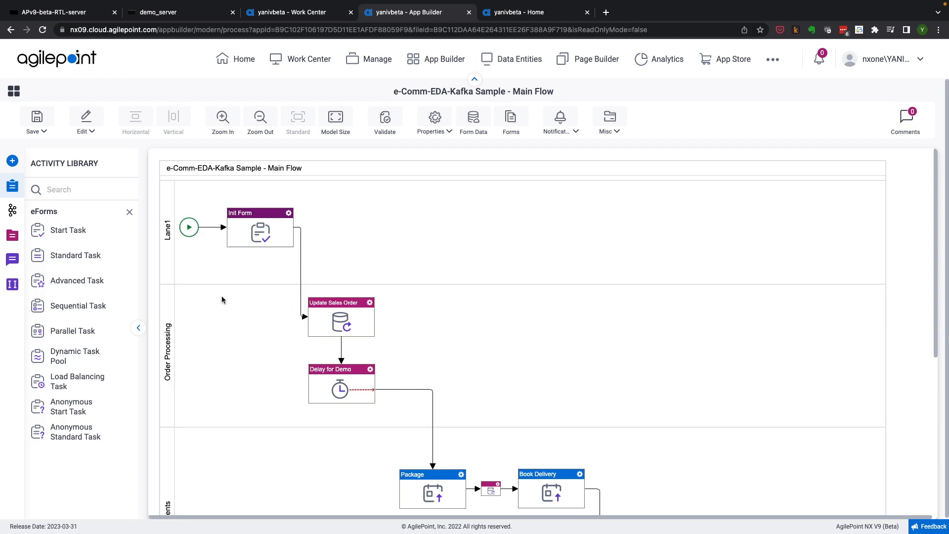
Show the Apache Kafka activities in the library and open the configuration of the Package publish event activity.
click(13, 214)
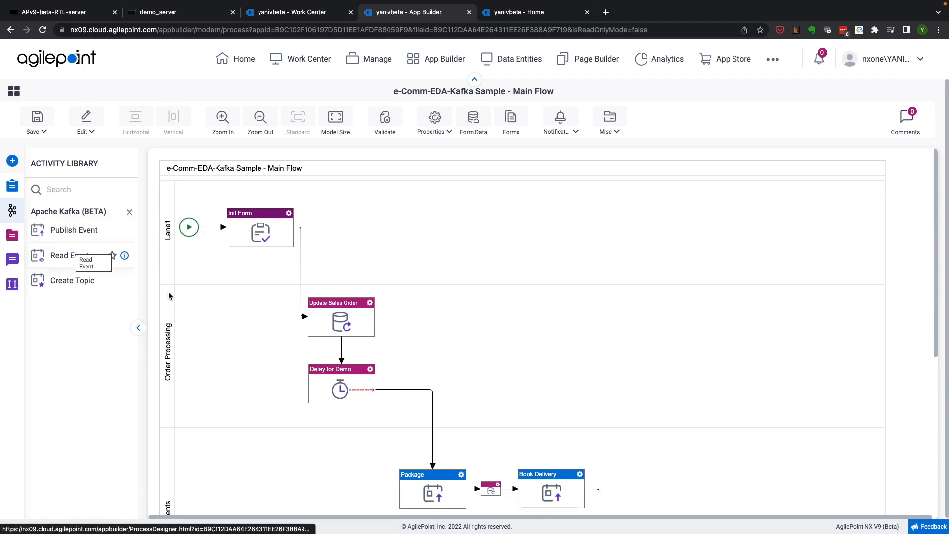
scroll(238, 406, down, 5)
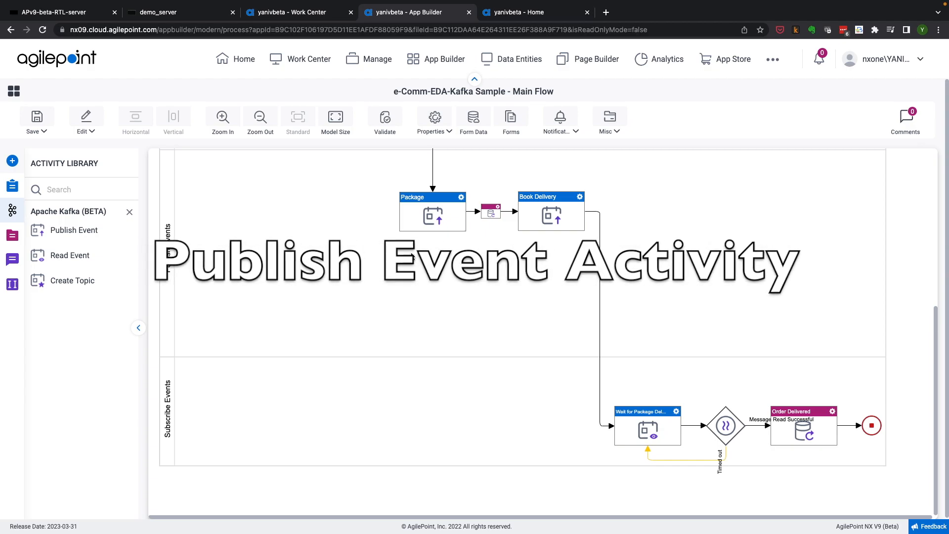
double_click(430, 210)
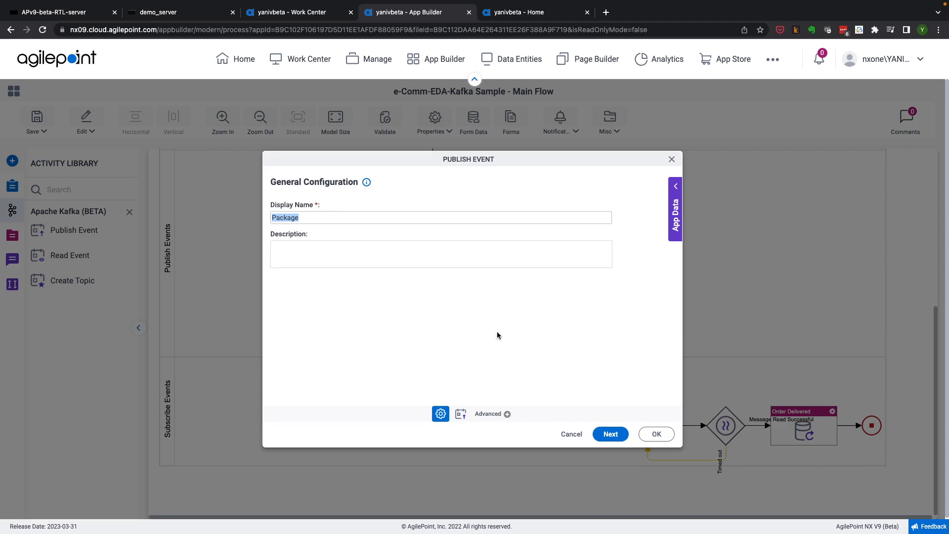
Check which Apache Kafka connections and topics can be chosen in the Package activity's publish event configuration.
click(610, 434)
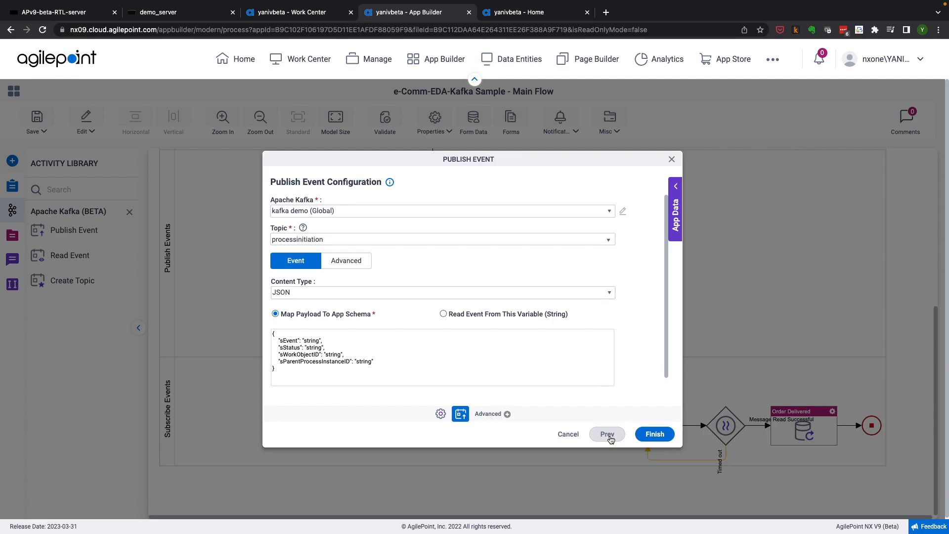
click(611, 212)
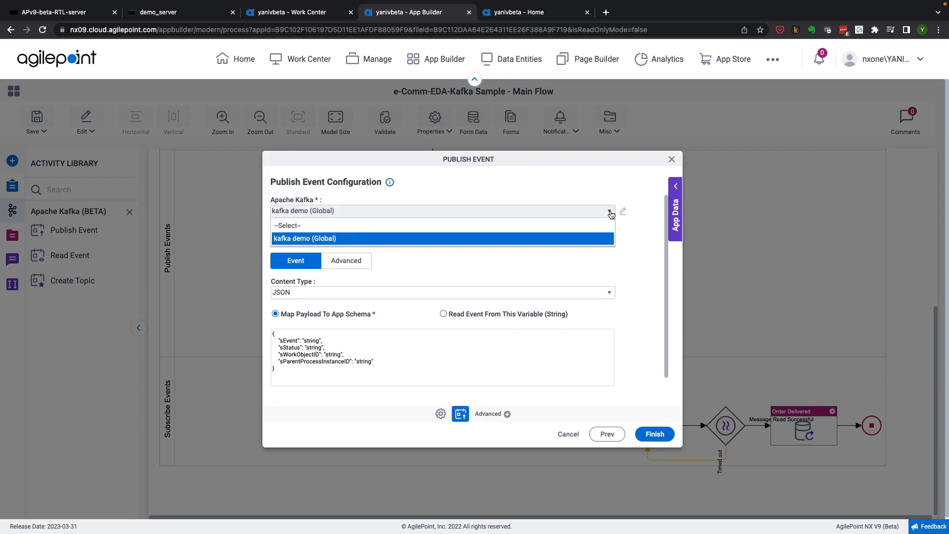
click(555, 241)
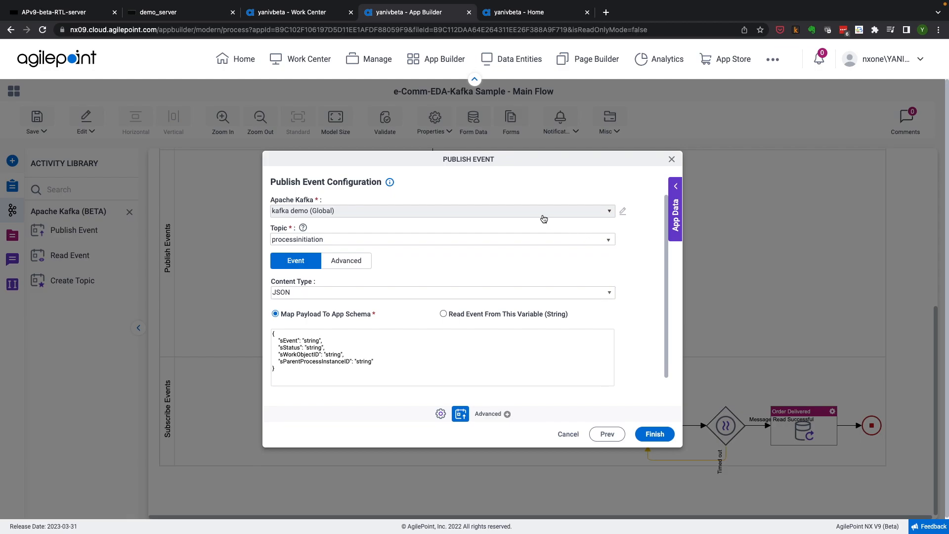
click(609, 242)
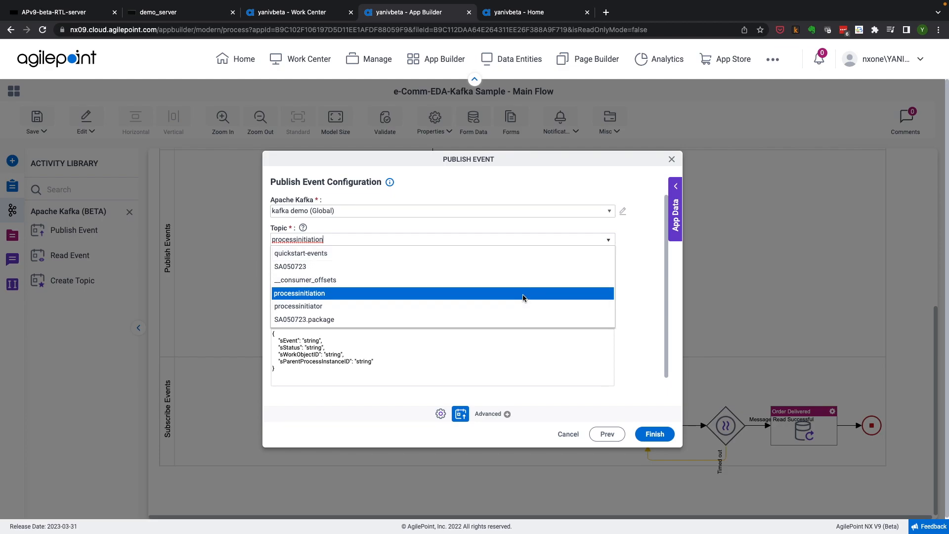
click(676, 194)
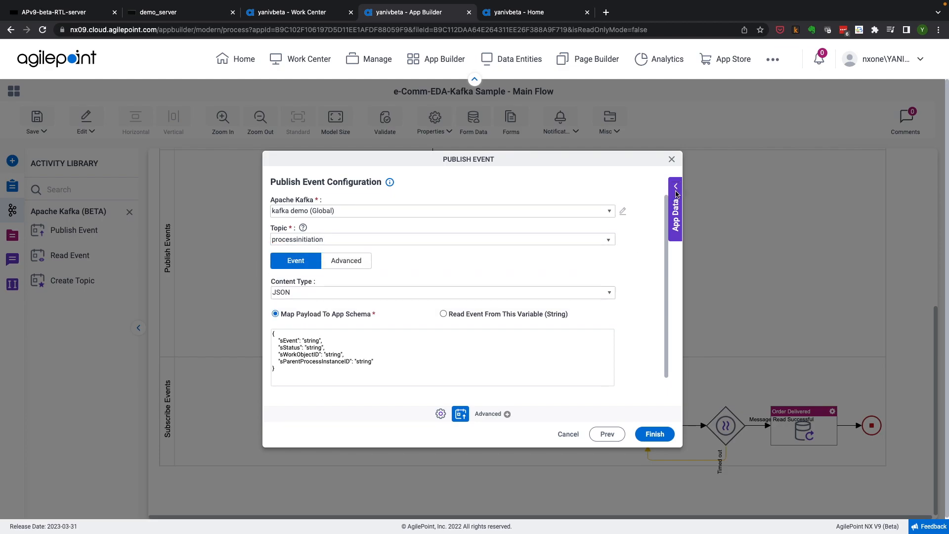
Check the form fields available in the app data and the content types offered for the published event, choosing JSON.
click(676, 194)
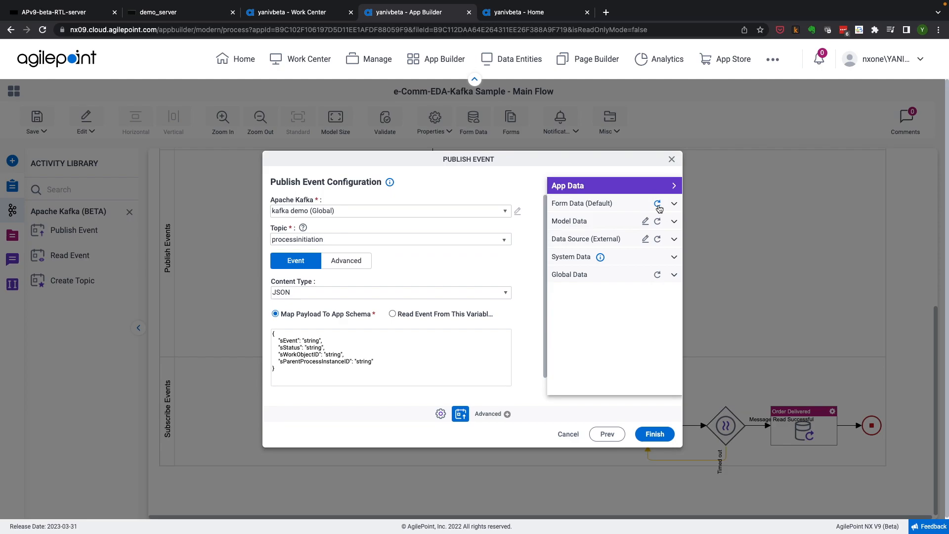
click(674, 206)
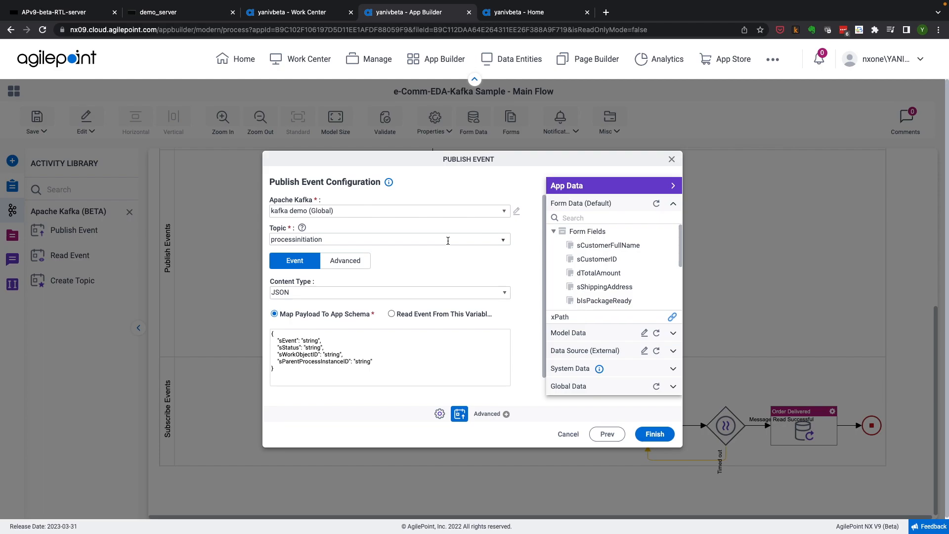
click(673, 186)
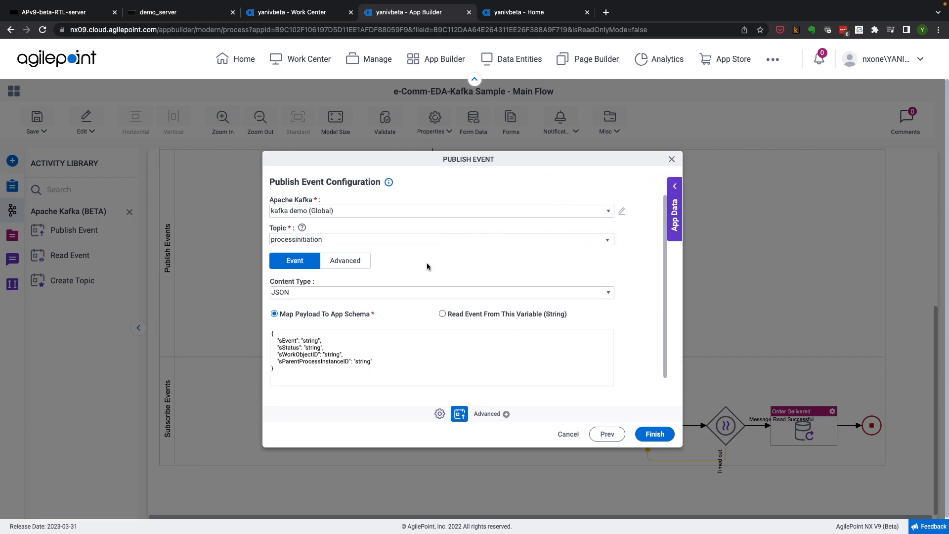
click(318, 293)
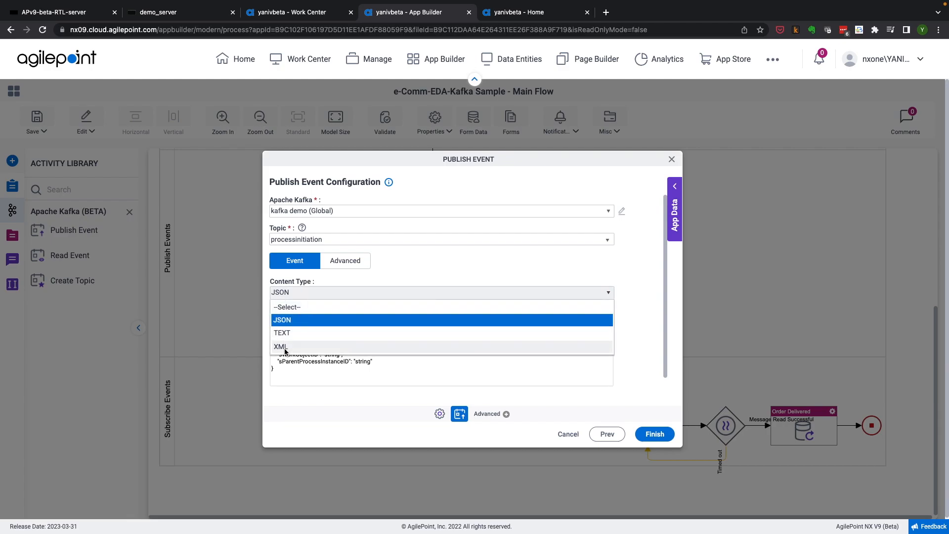
click(318, 323)
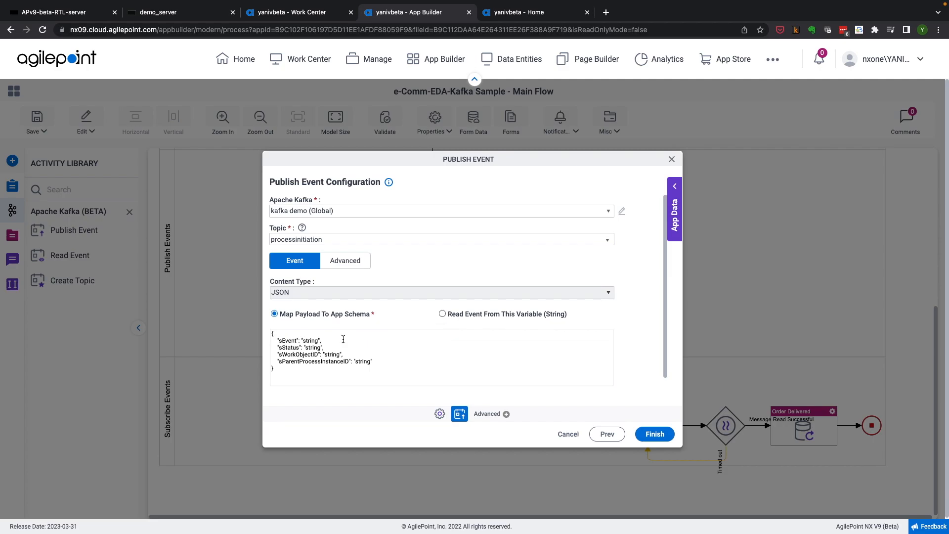
Examine the event's JSON payload schema and how its request fields are mapped from the form fields.
drag(278, 372, 275, 329)
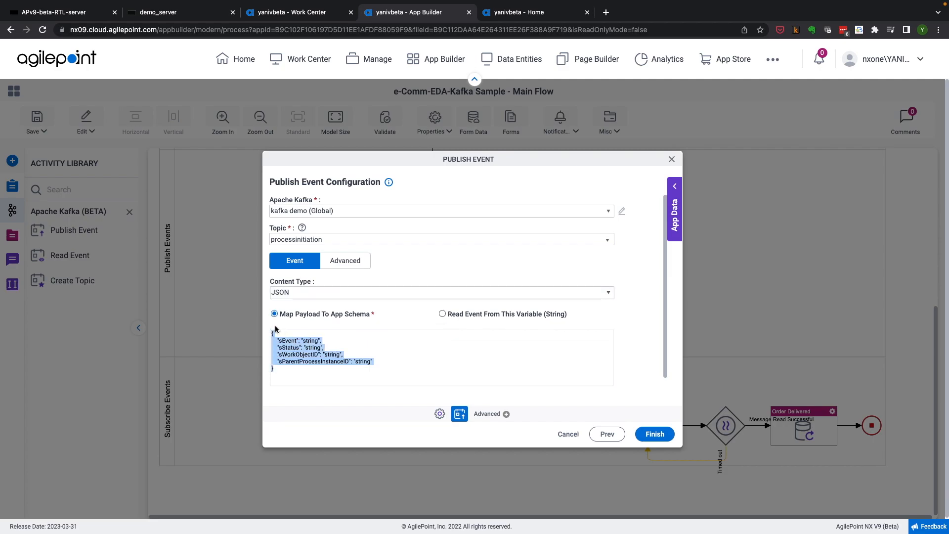
scroll(330, 353, down, 1)
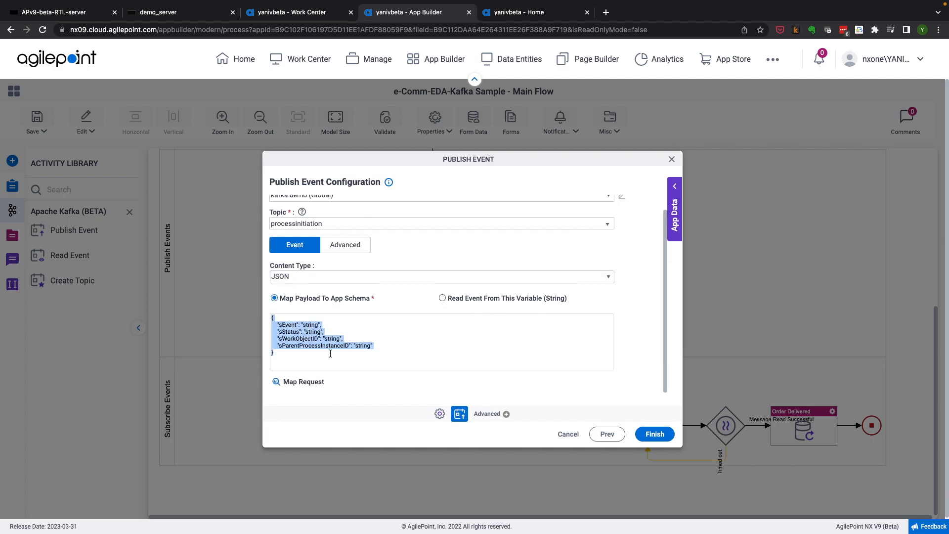
click(313, 382)
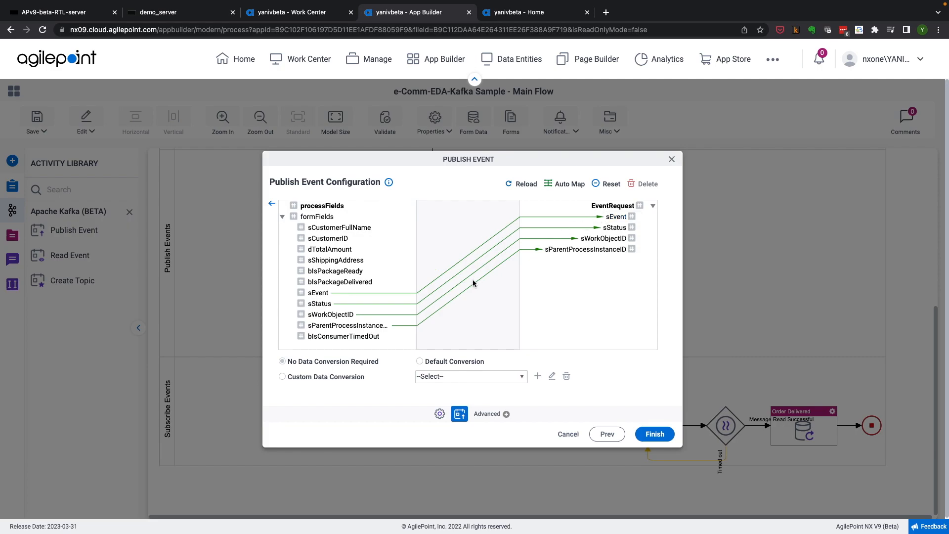
click(272, 203)
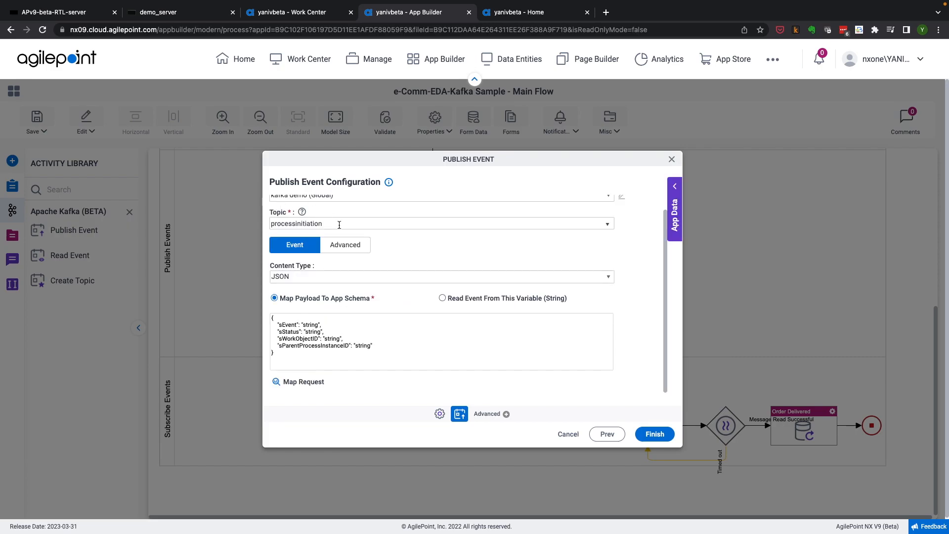
Try reading the published event from the sEvent string variable, and discard the Package activity's configuration changes.
click(468, 298)
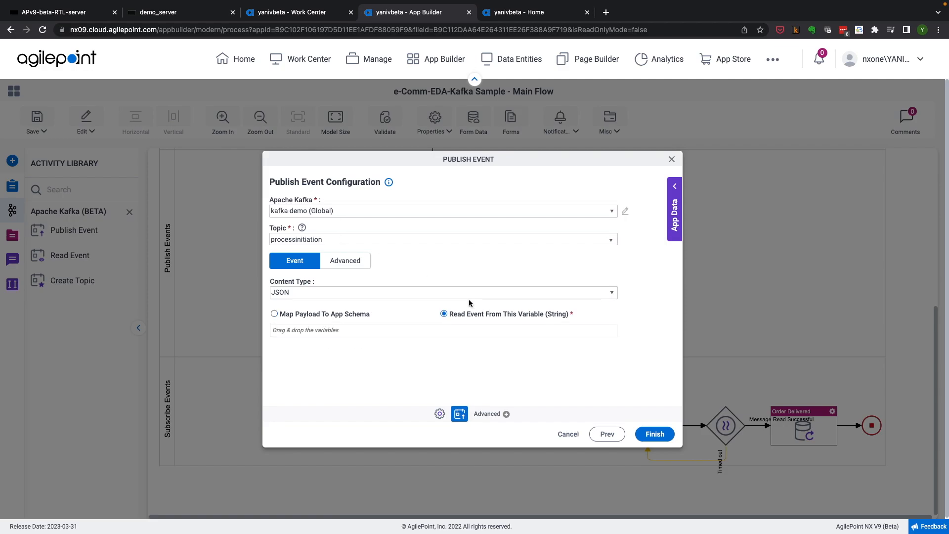
click(473, 294)
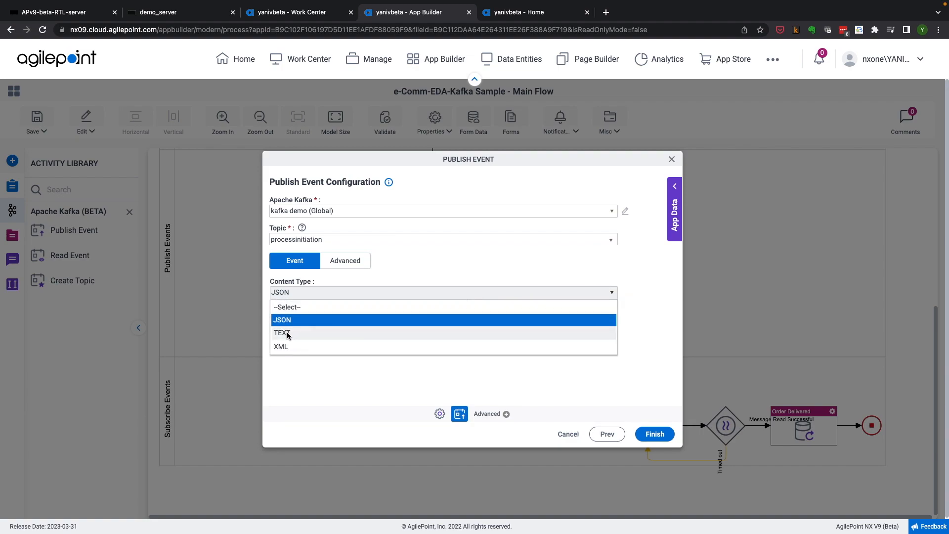
click(458, 260)
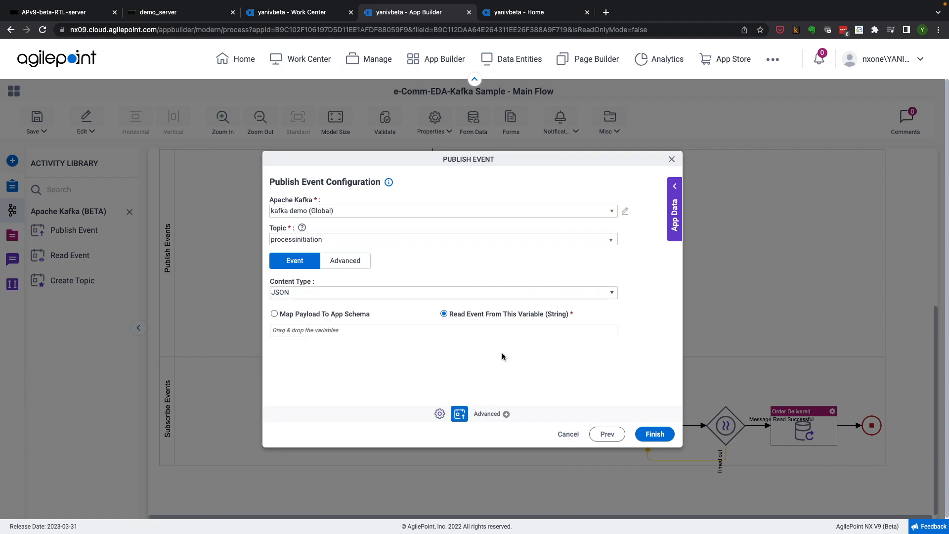
click(675, 207)
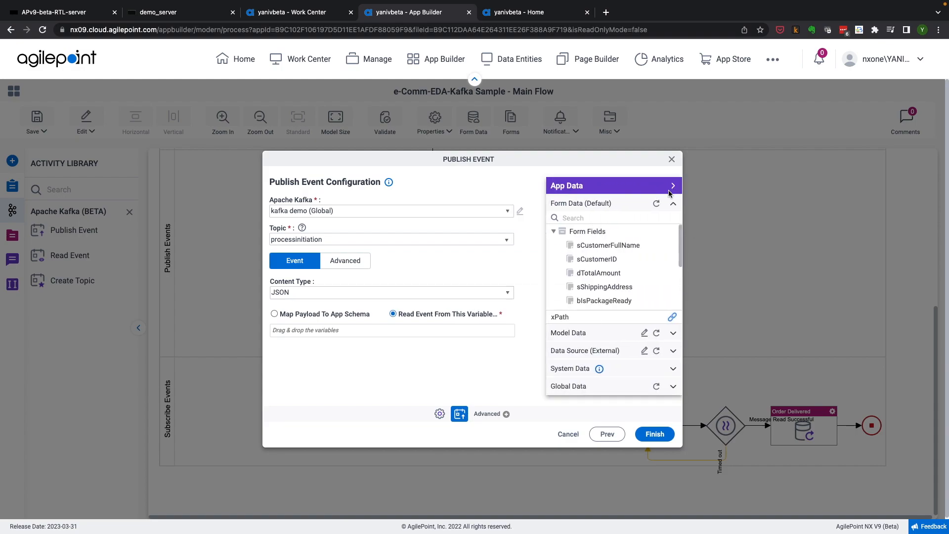
scroll(613, 269, down, 3)
drag(593, 288, 418, 327)
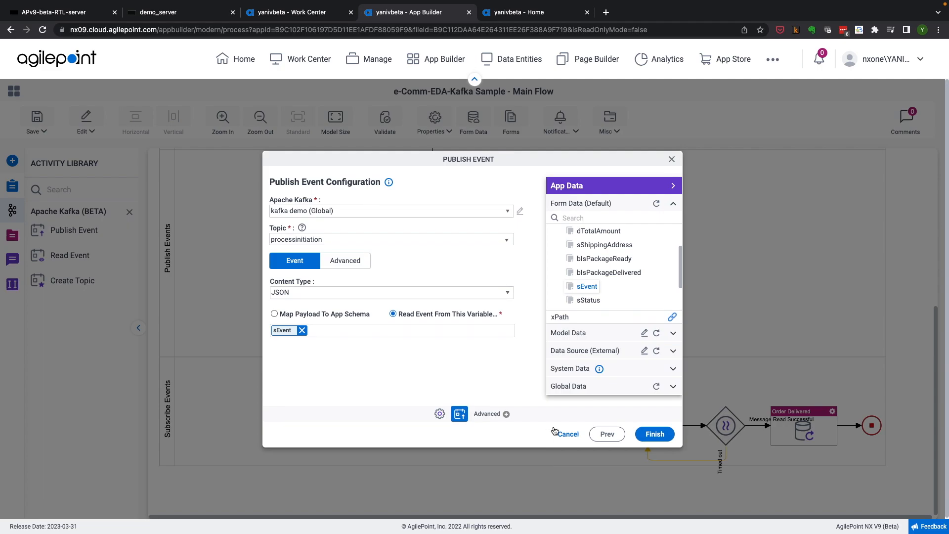
click(568, 434)
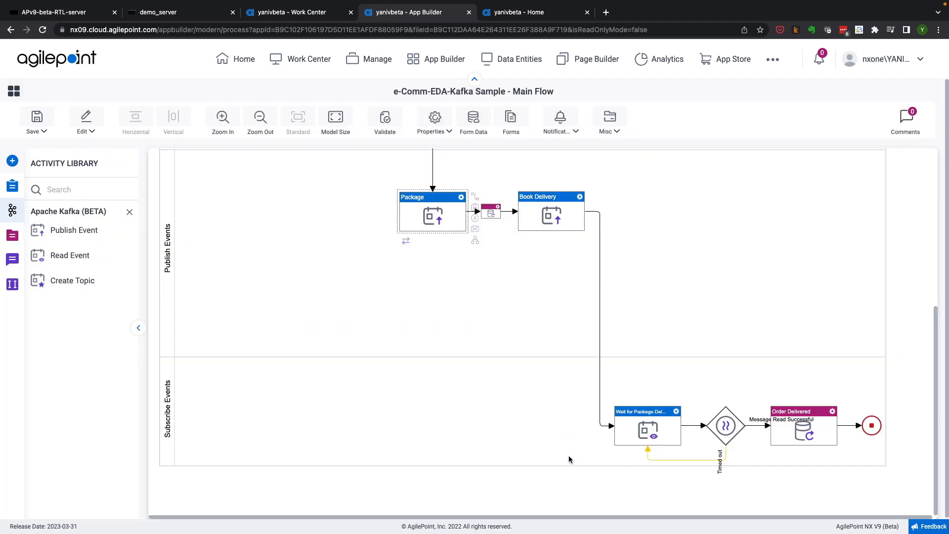
Examine the topic, consumer group, read timeout, schema and timeout flag in the Wait for Package Delivery activity's read event configuration.
click(649, 433)
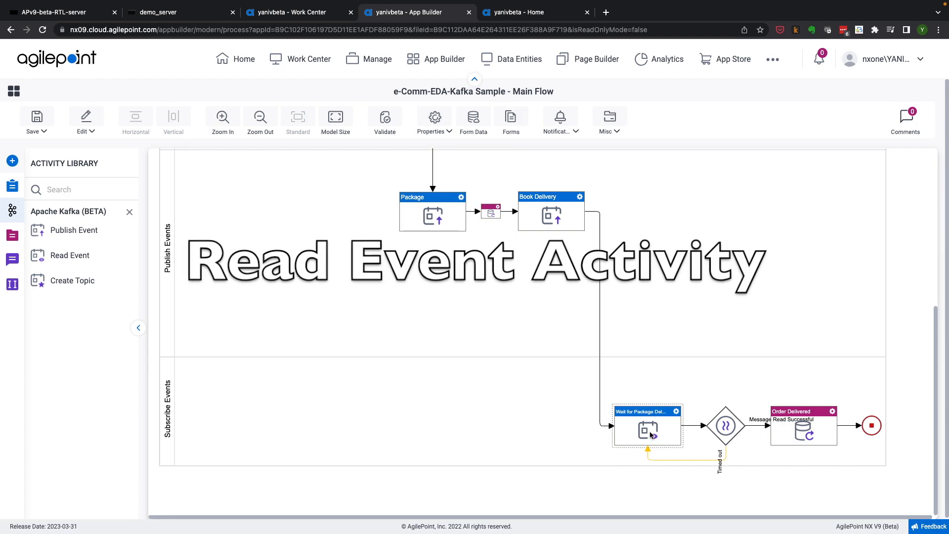
double_click(650, 434)
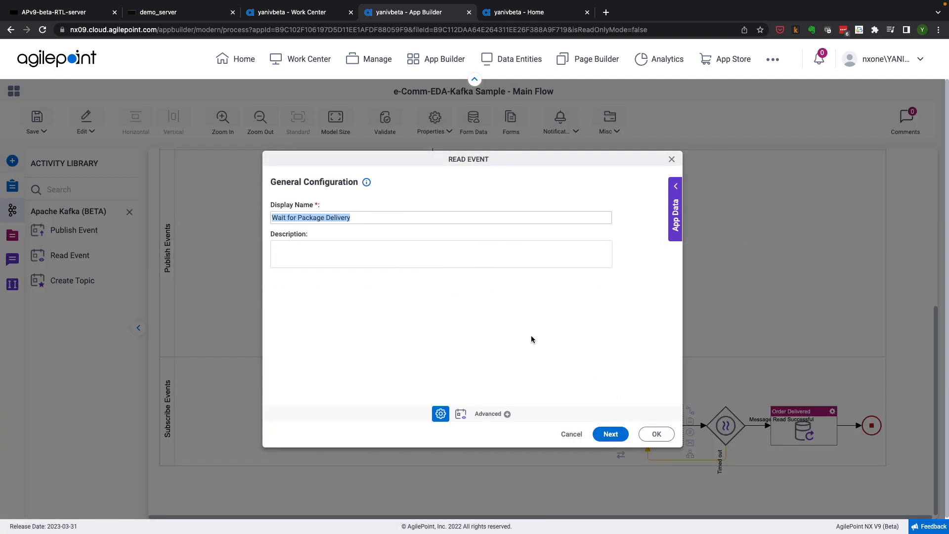
click(611, 434)
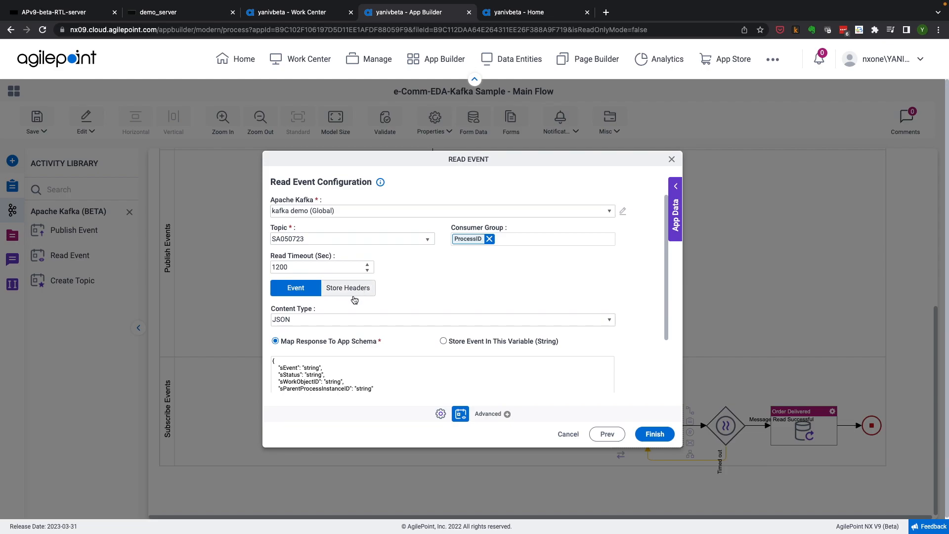
scroll(355, 299, down, 1)
scroll(355, 300, down, 3)
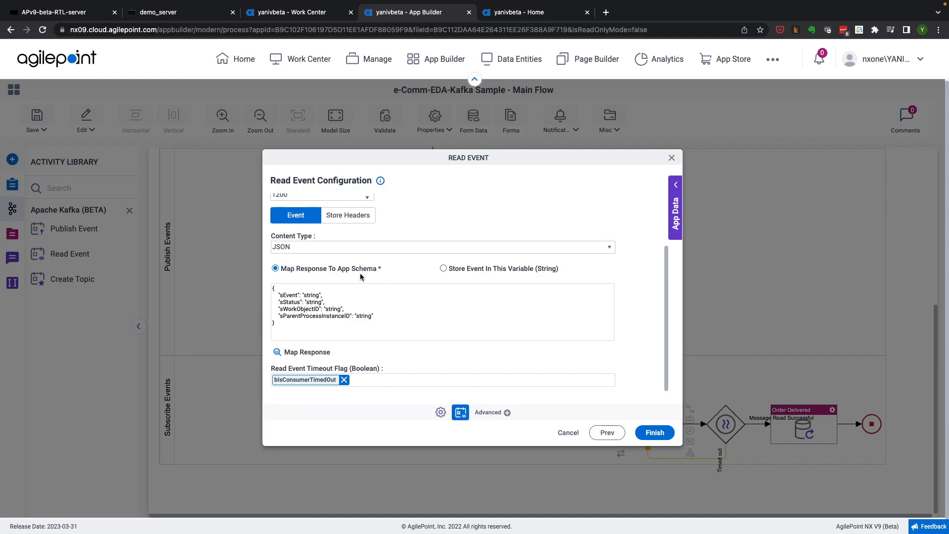
scroll(347, 273, up, 1)
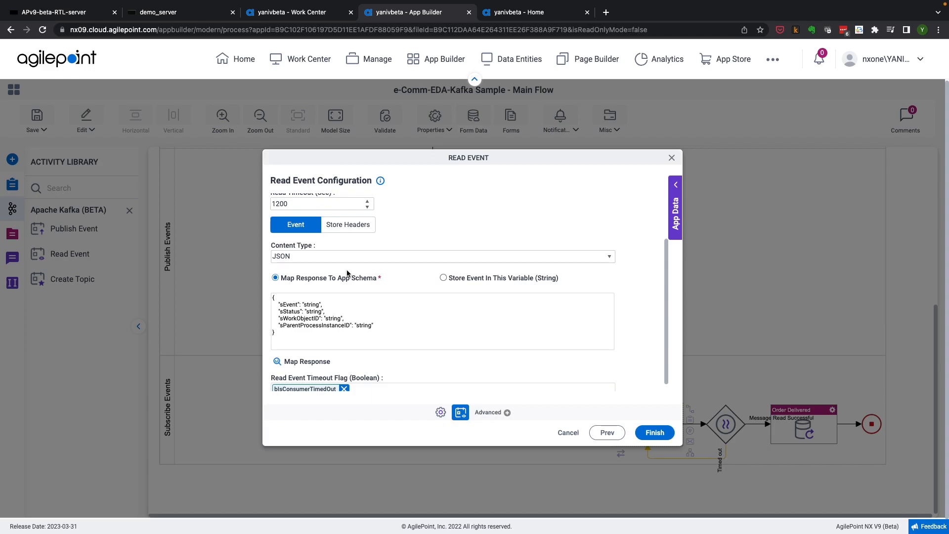
Examine how the read event's response maps to the form fields, and close the configuration without saving.
click(298, 361)
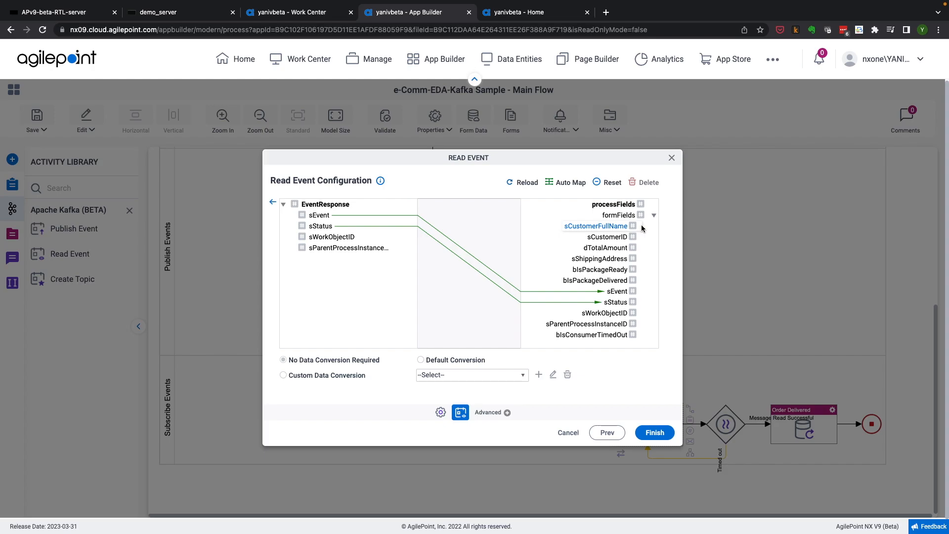
click(273, 202)
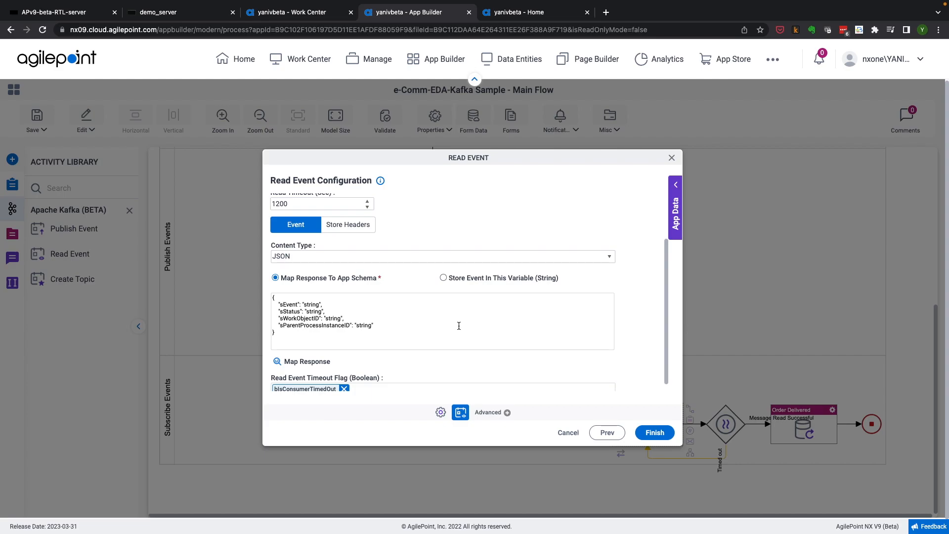
scroll(459, 325, up, 3)
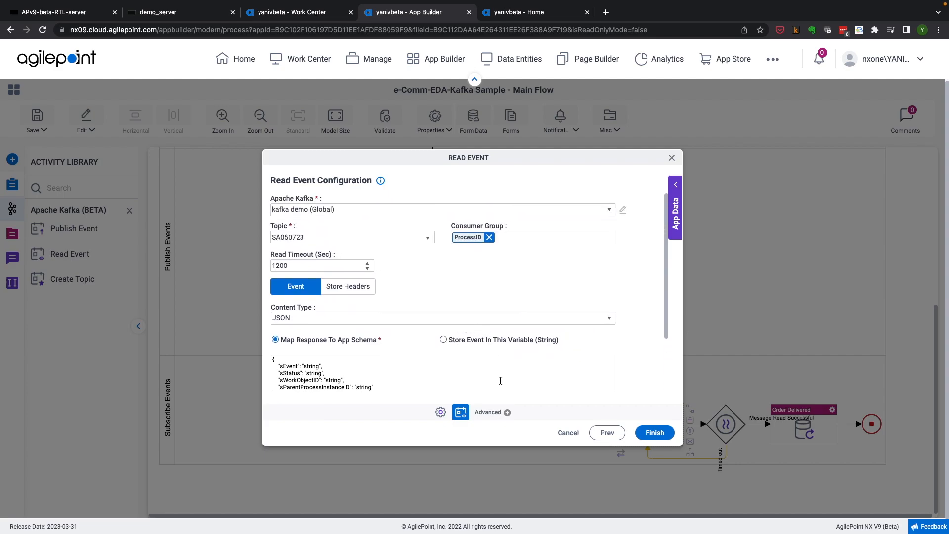
click(563, 432)
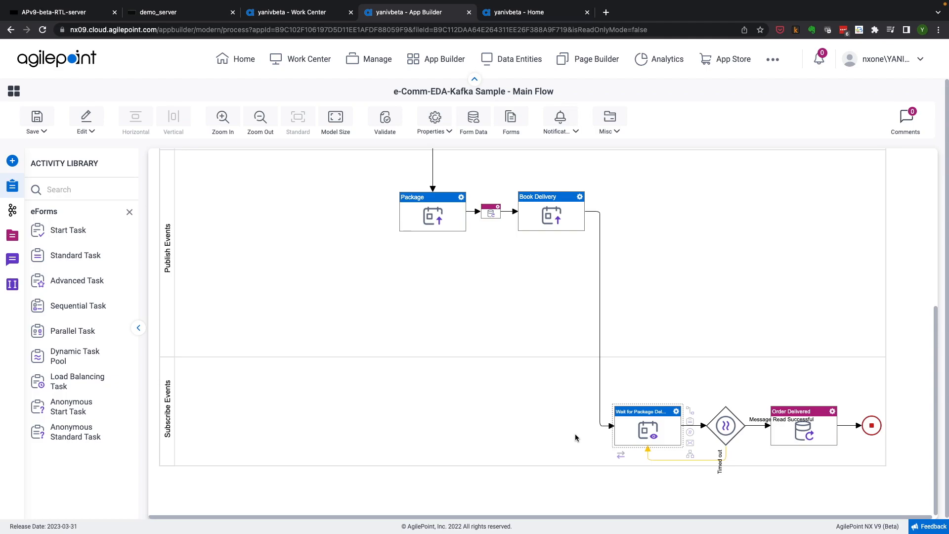
Examine the e-Comm-Kafka-Sample-Package_Flow process model, and return to the app's overview.
click(13, 95)
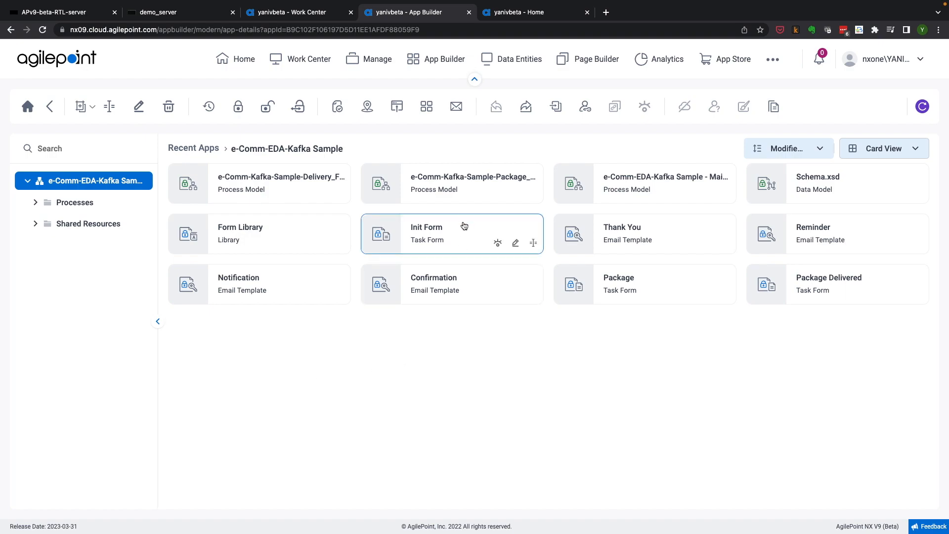
click(516, 192)
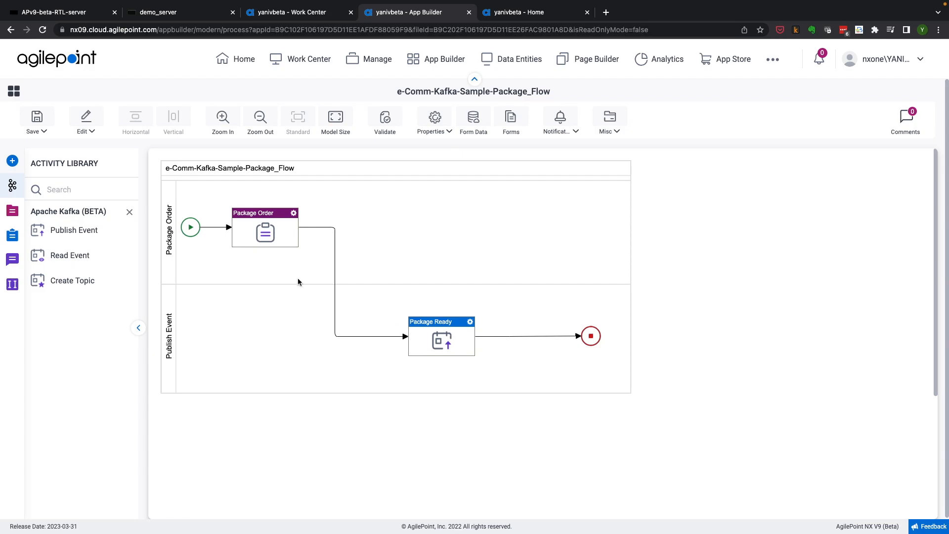
click(37, 123)
click(17, 90)
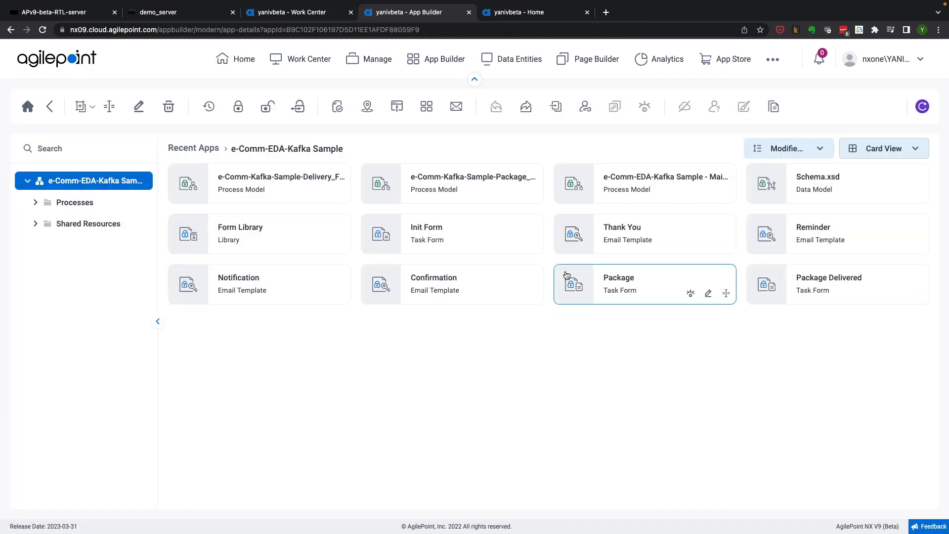
Examine the e-Comm-Kafka-Sample-Delivery_Flow process model, return to the app's overview, and switch to the AgilePoint home page.
click(323, 193)
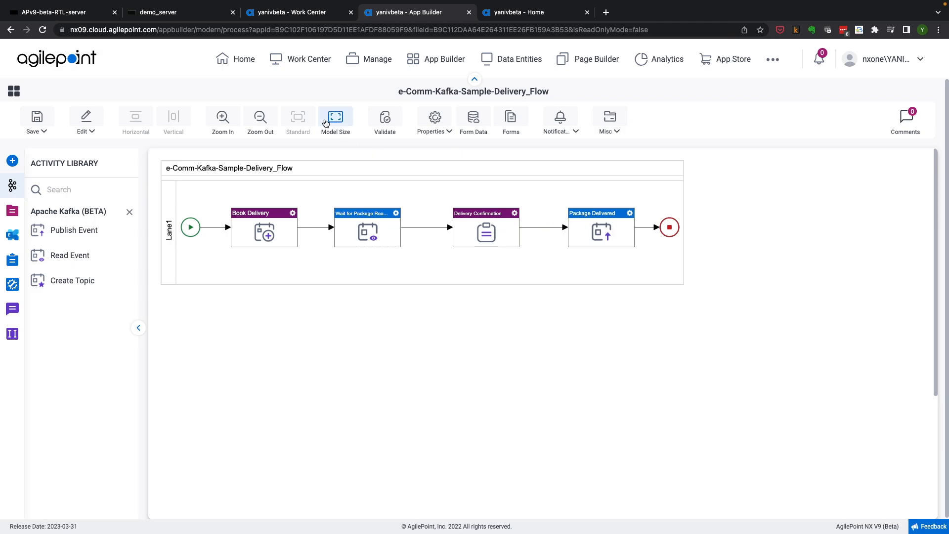
click(14, 92)
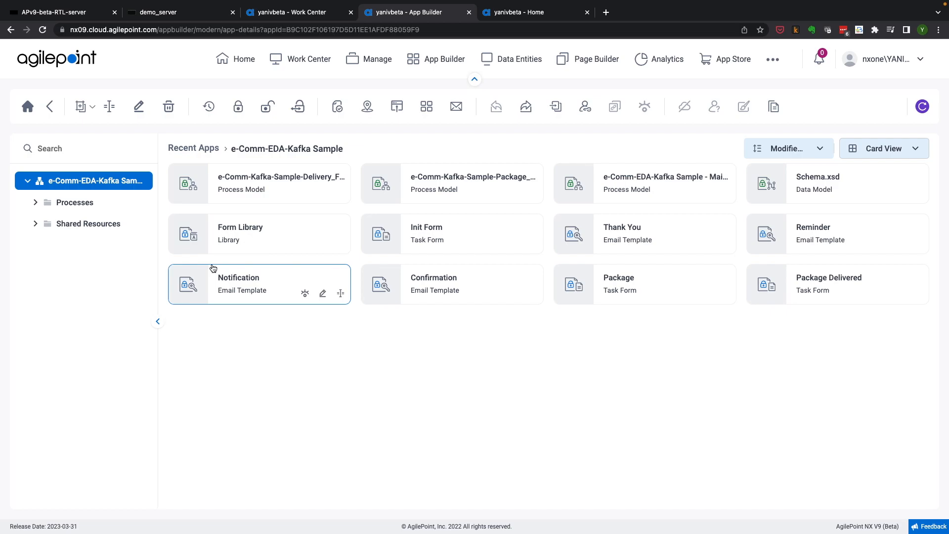
click(528, 15)
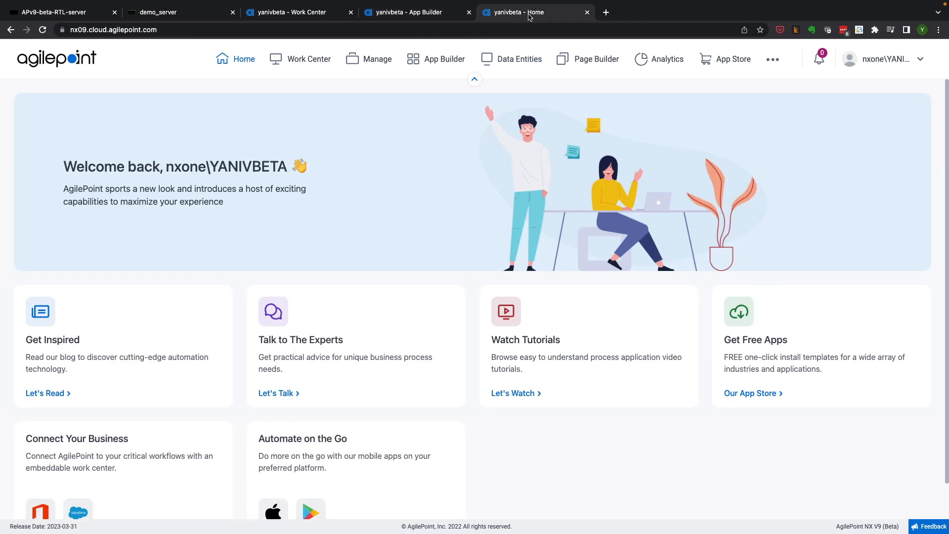
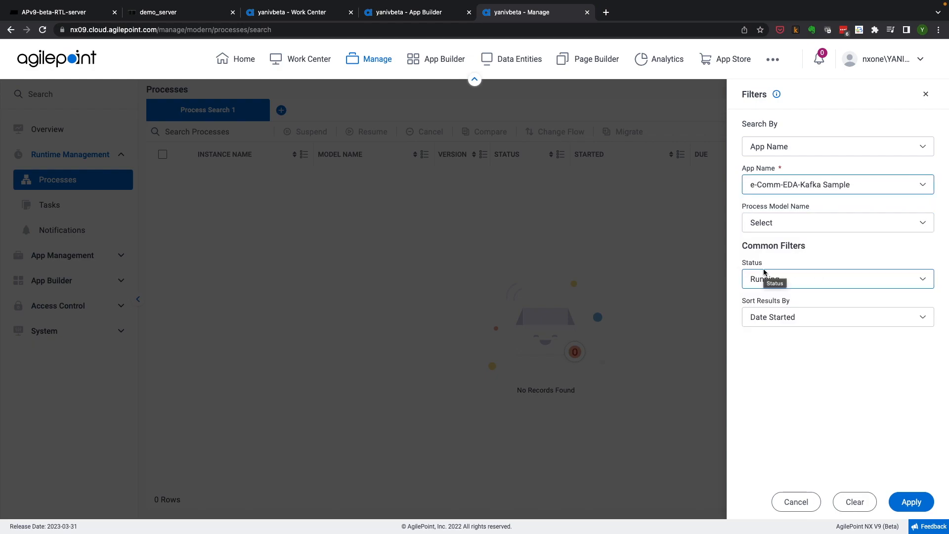
Filter the processes to running instances of the e-Comm-EDA-Kafka Sample app, and switch to the Kafka console producer on demo_server.
click(910, 501)
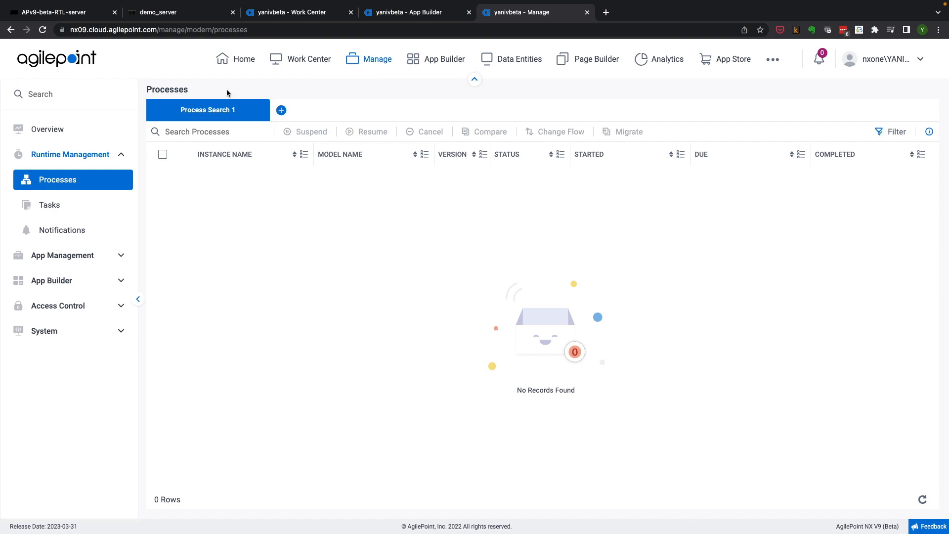
click(188, 19)
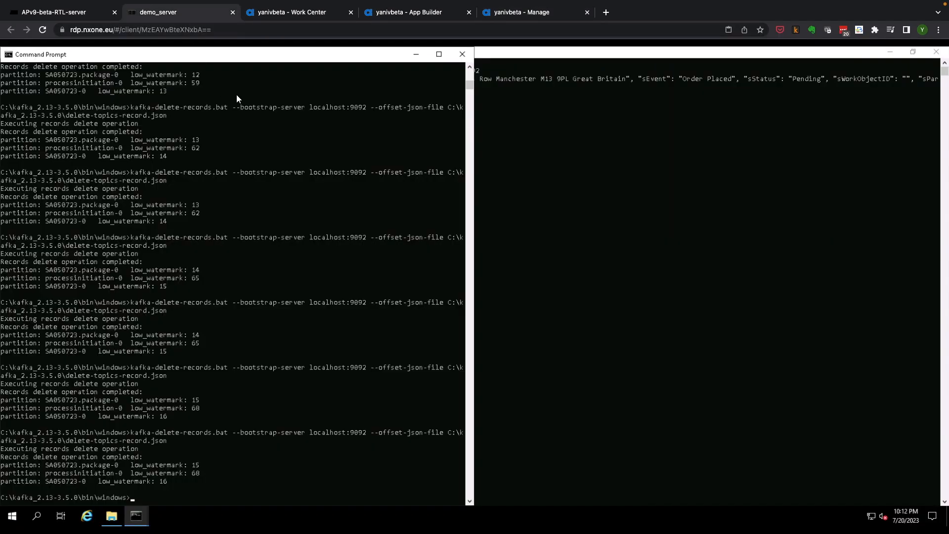
click(632, 159)
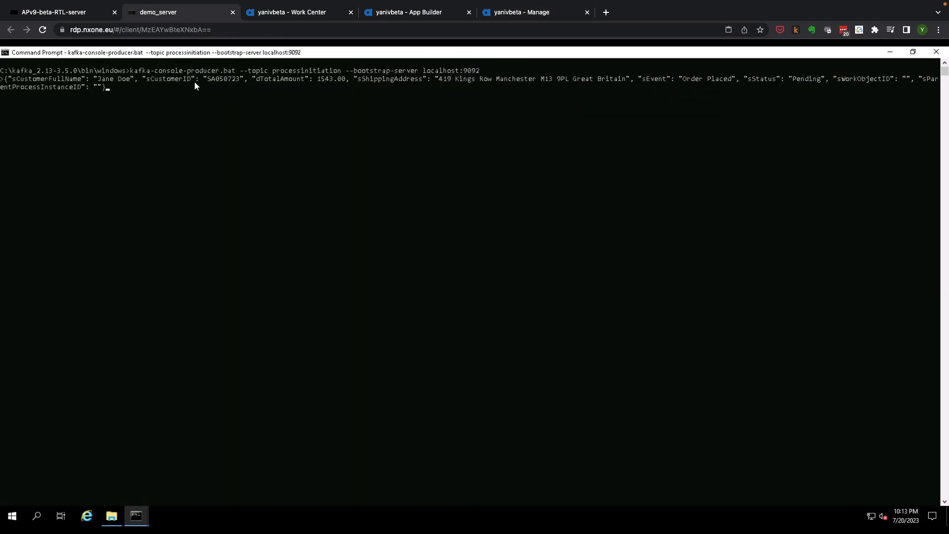
Review the producer command and the prepared Order Placed JSON message, and publish the message to the processinitiation topic.
drag(129, 69, 479, 73)
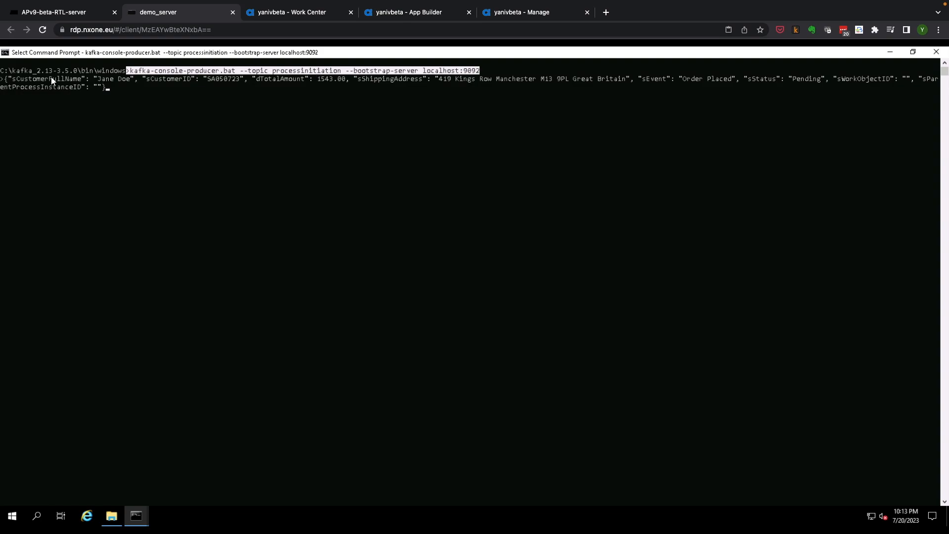
drag(2, 79, 107, 86)
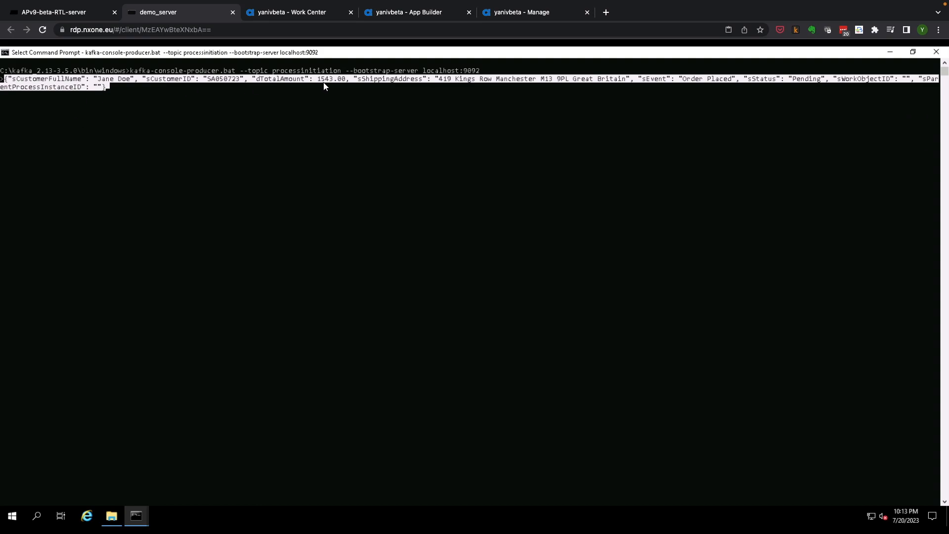
click(684, 80)
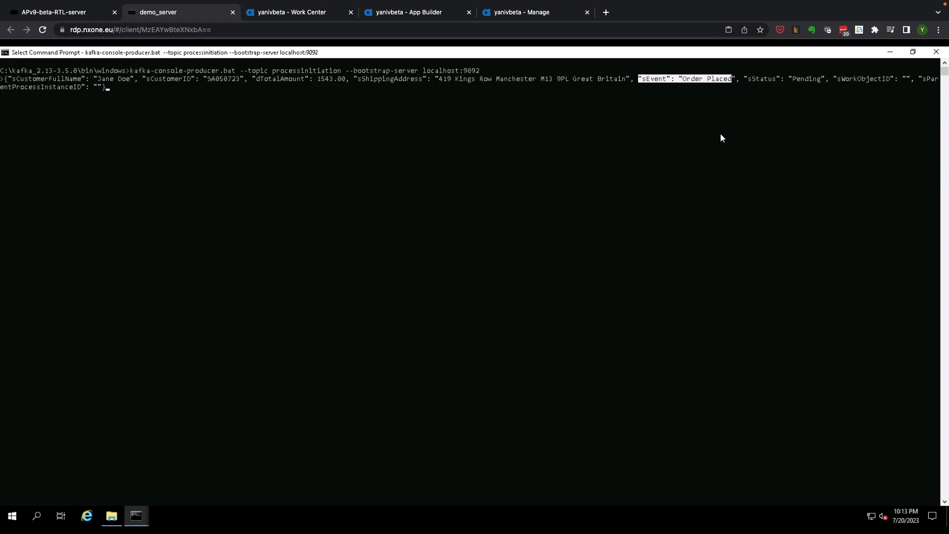
click(657, 96)
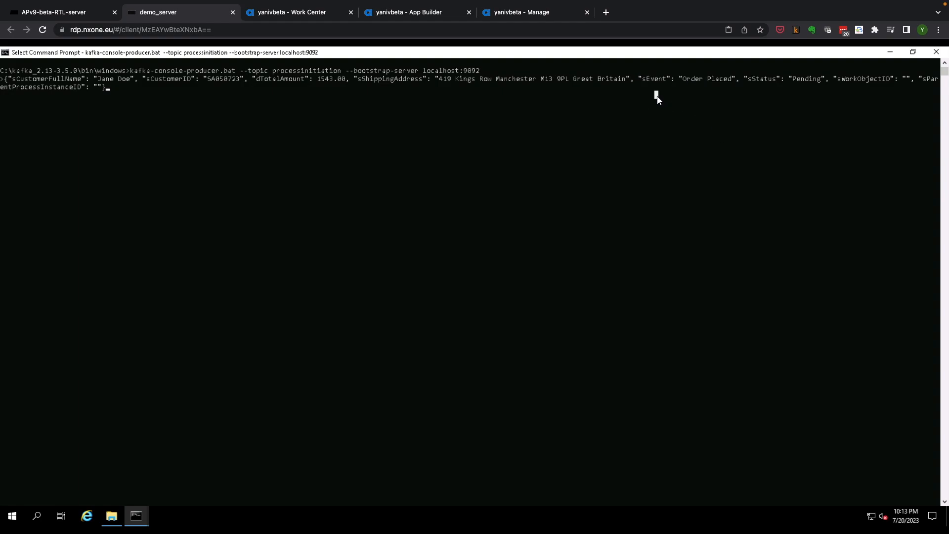
key(Escape)
key(Return)
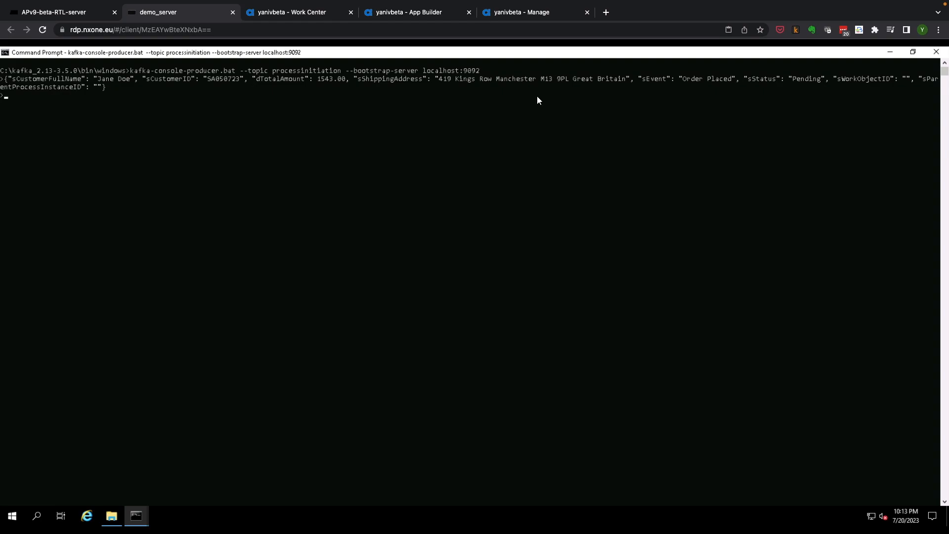
Switch back to AgilePoint Manage, refresh the process list, and open the process monitor of the newly started main flow instance.
click(522, 14)
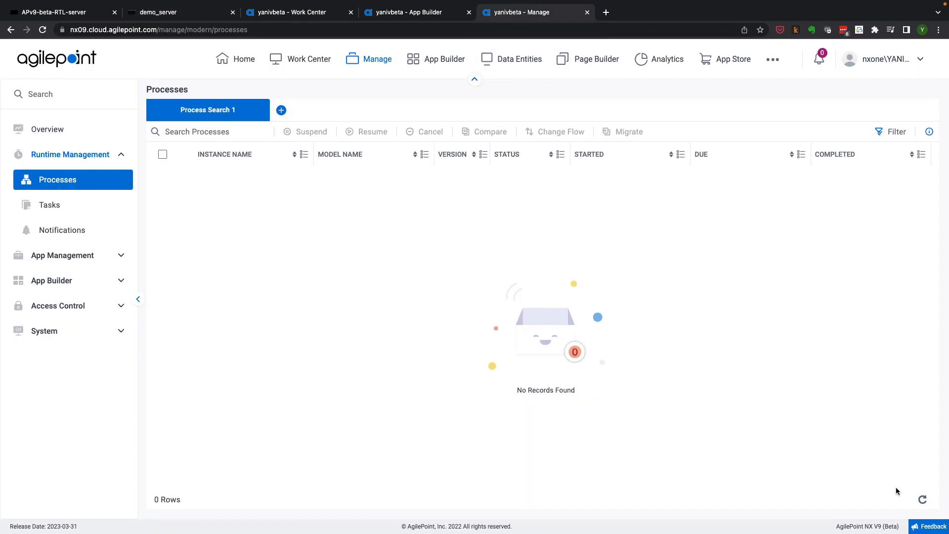
click(922, 500)
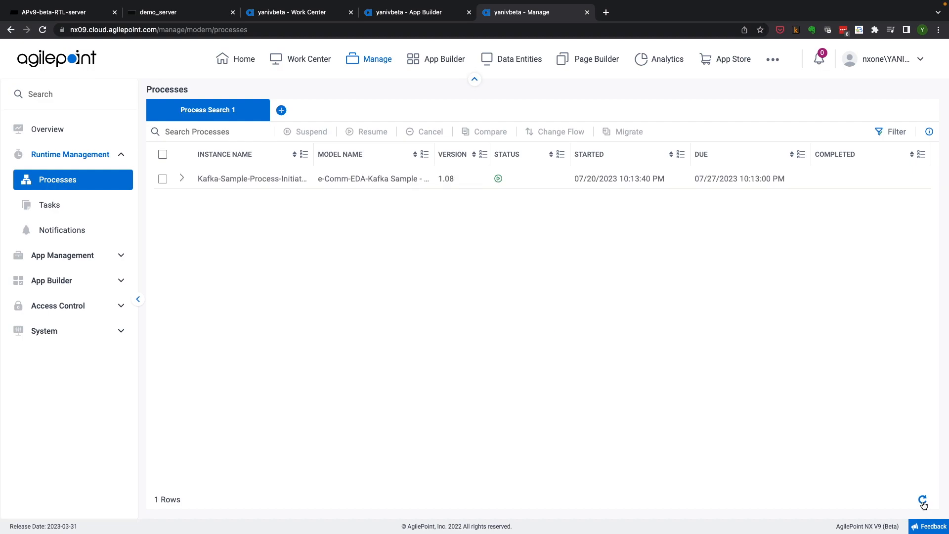
click(182, 179)
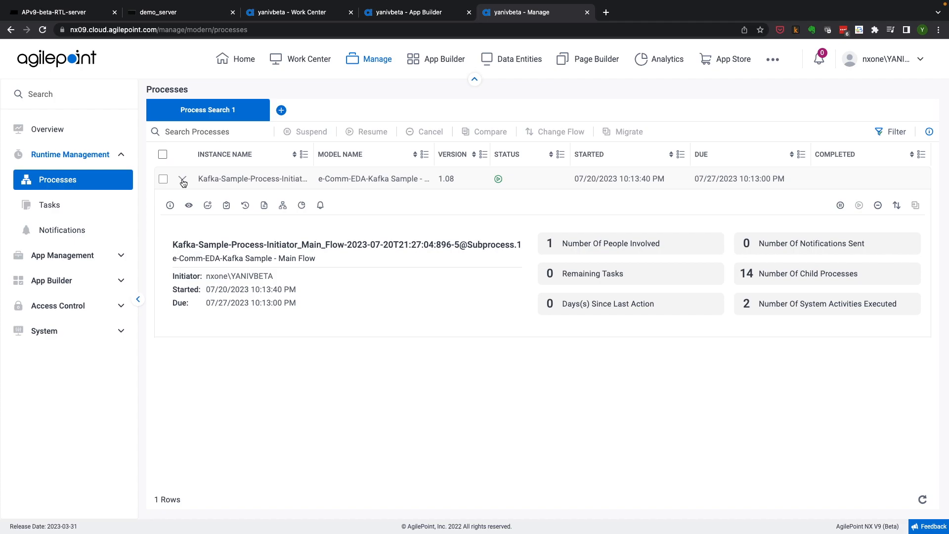
click(190, 206)
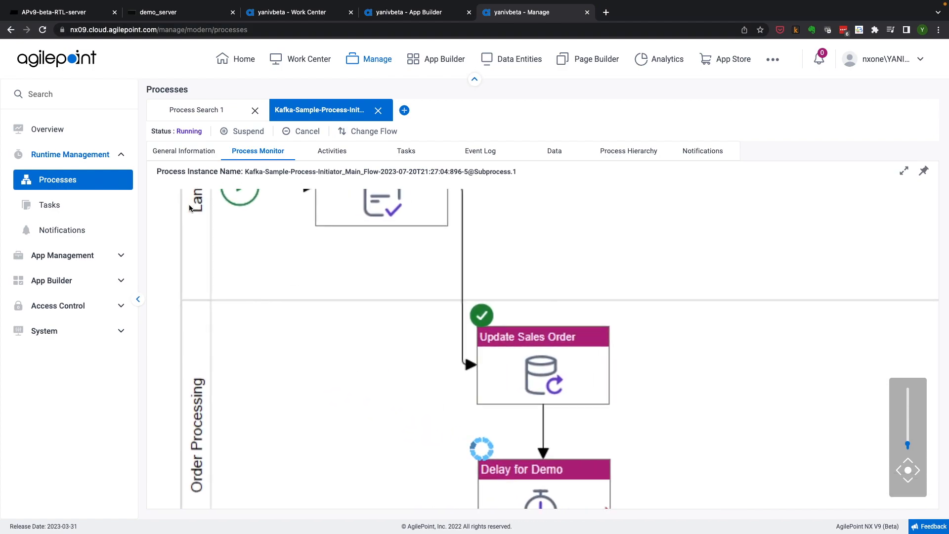
Examine the running main flow instance from Delay for Demo through Package and Book Delivery to Wait for Package Delivery.
drag(379, 450, 292, 305)
drag(344, 383, 356, 313)
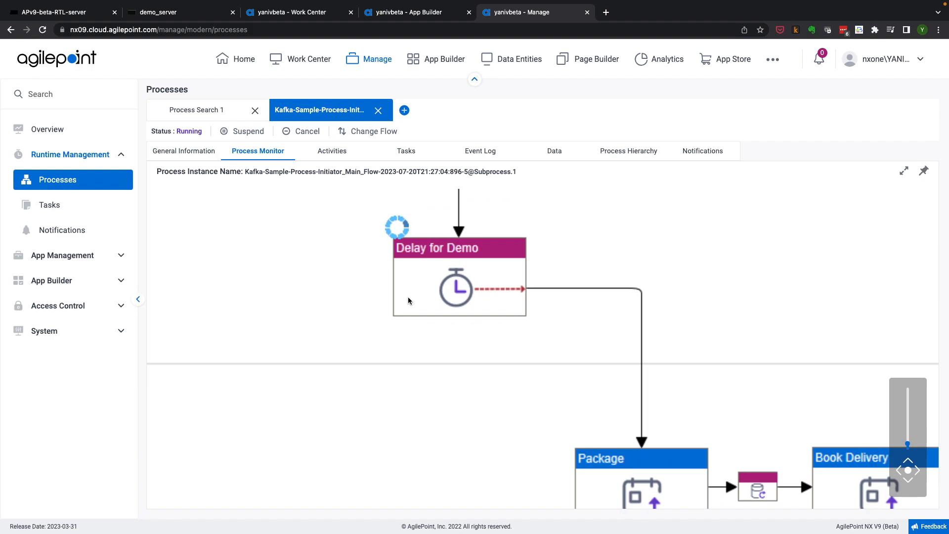
click(506, 420)
drag(505, 420, 364, 362)
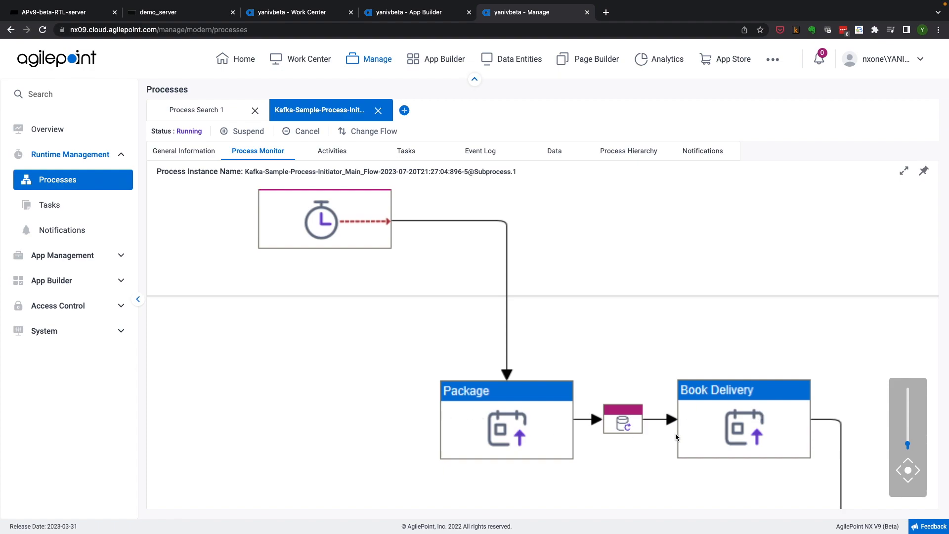
click(707, 486)
drag(704, 484, 636, 387)
drag(693, 465, 662, 371)
click(690, 425)
drag(691, 426, 646, 291)
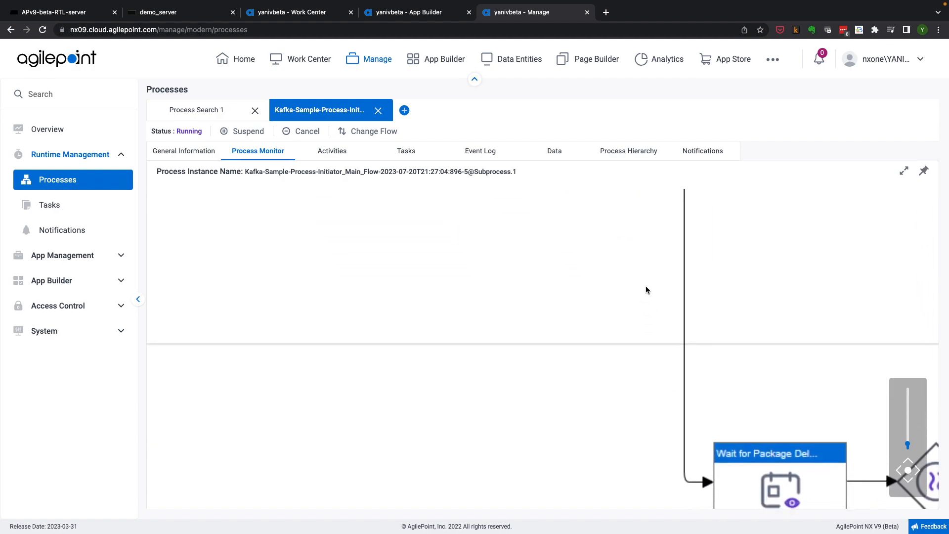
drag(657, 413, 654, 380)
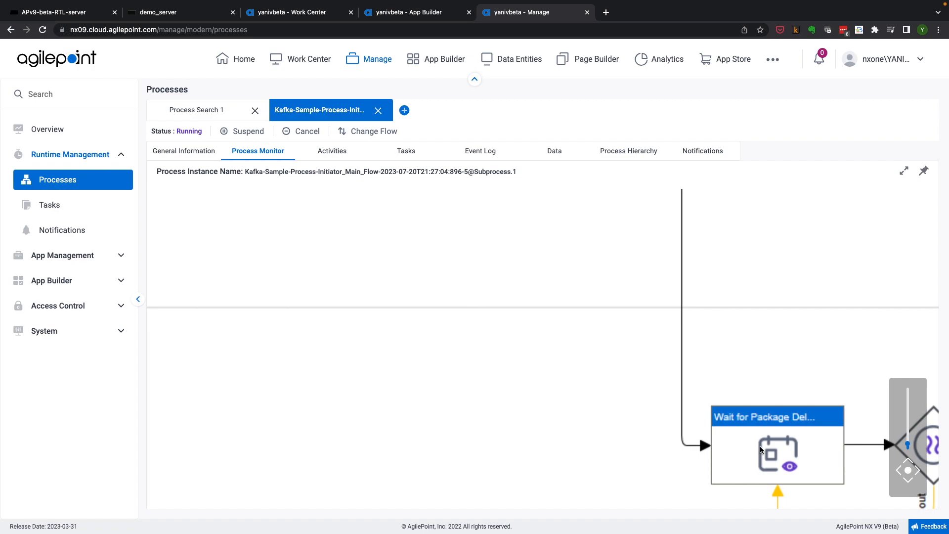
drag(404, 220, 510, 413)
drag(426, 395, 472, 532)
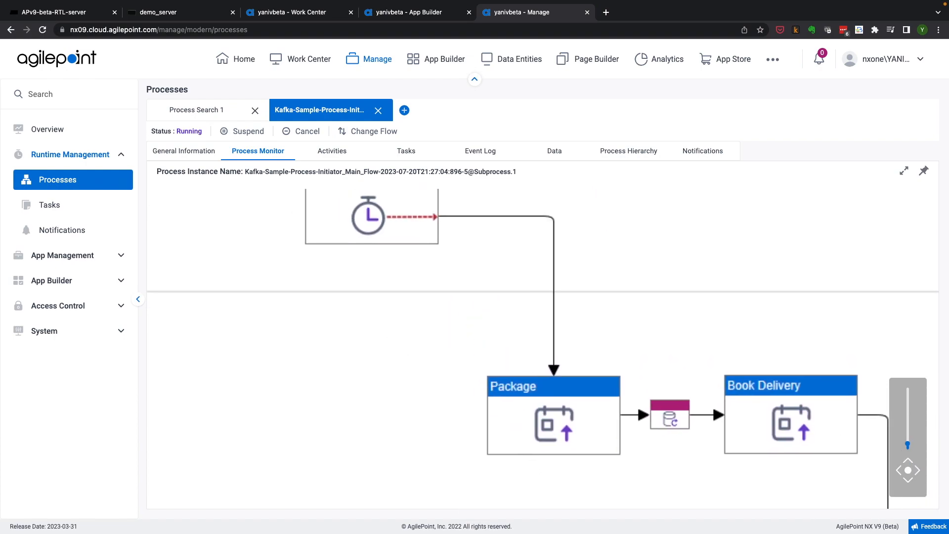
drag(388, 388, 394, 417)
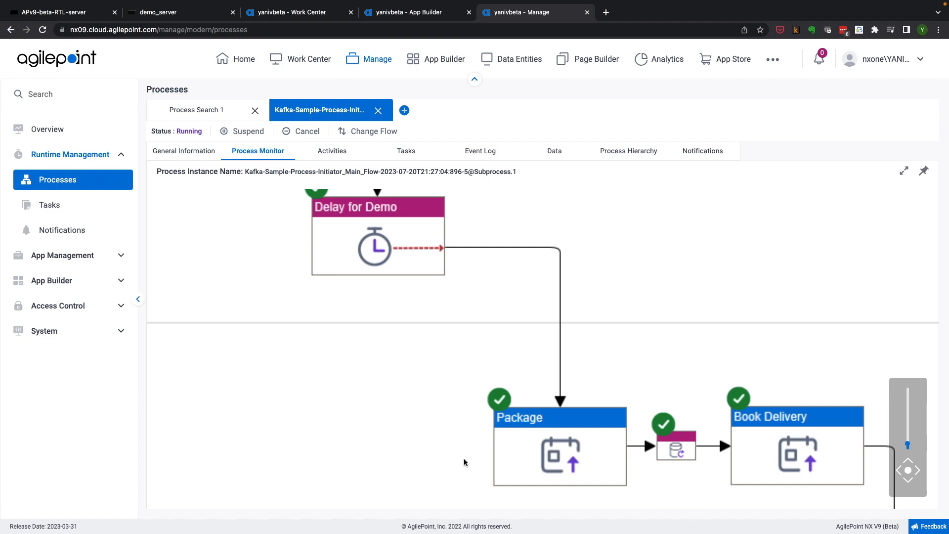
Check the execution status of the main flow's Wait for Package Delivery, Package and Book Delivery activities.
drag(455, 457, 354, 216)
drag(620, 377, 465, 88)
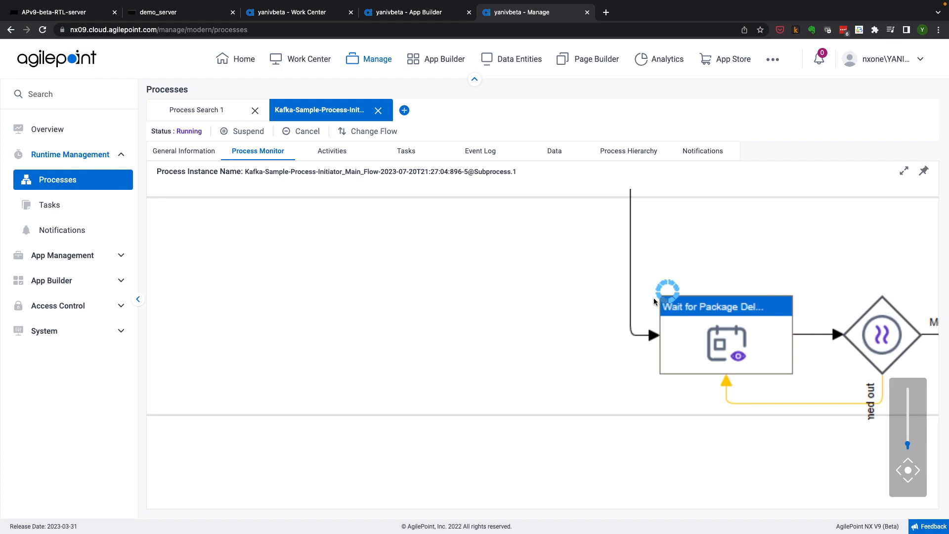
drag(444, 259, 640, 531)
drag(504, 328, 574, 471)
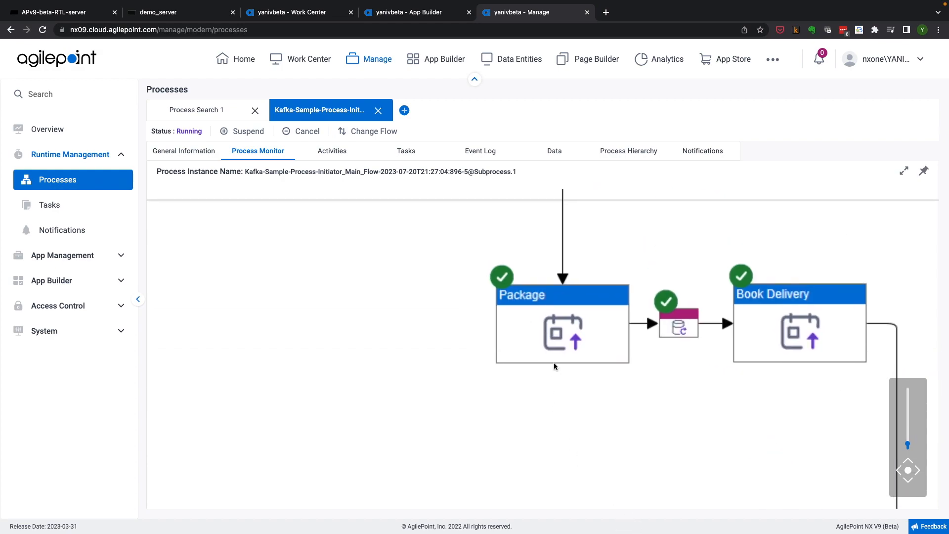
Refresh the Work Center task list to check for the assigned Package task, and return to the Manage processes.
click(275, 20)
click(929, 98)
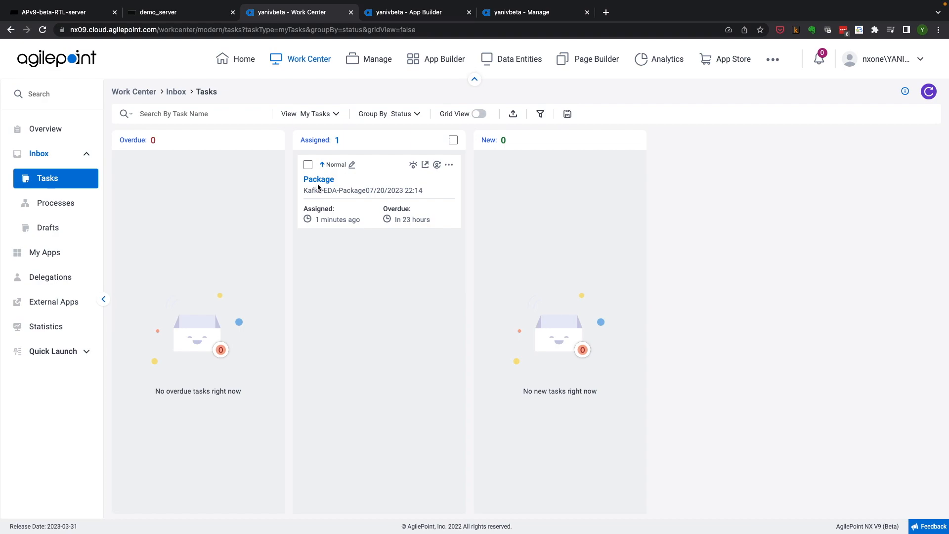
click(539, 18)
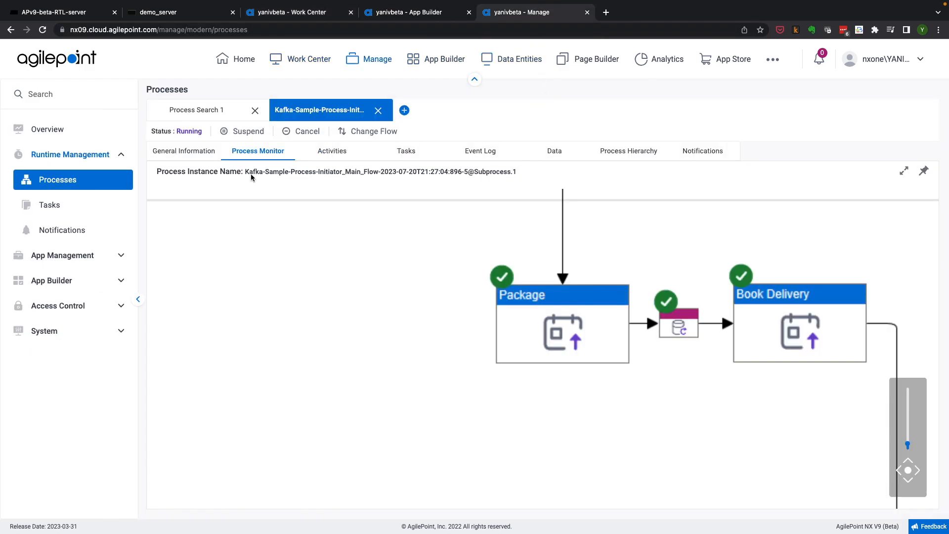
Open the process monitor of the Kafka-EDA-Package instance from the process search, and examine its Package Order and Package Ready activities.
click(199, 112)
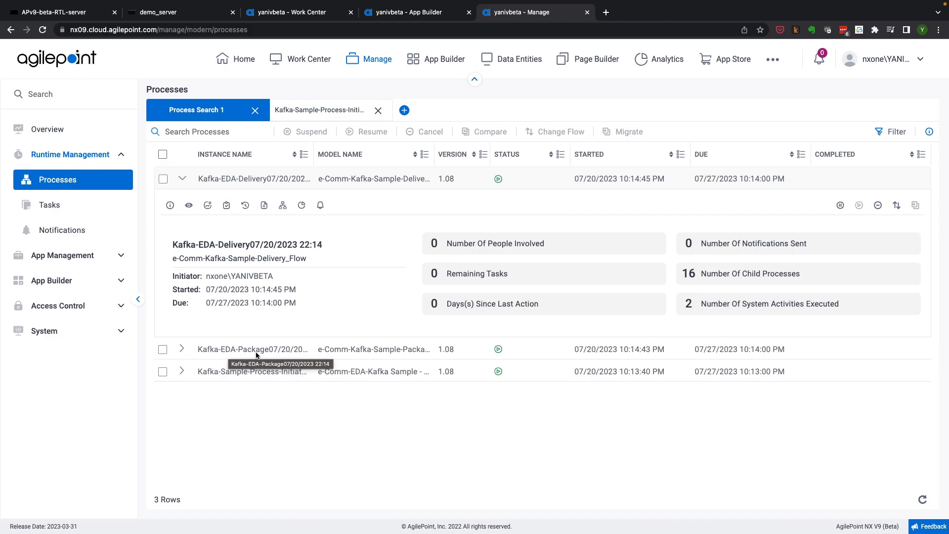
click(182, 349)
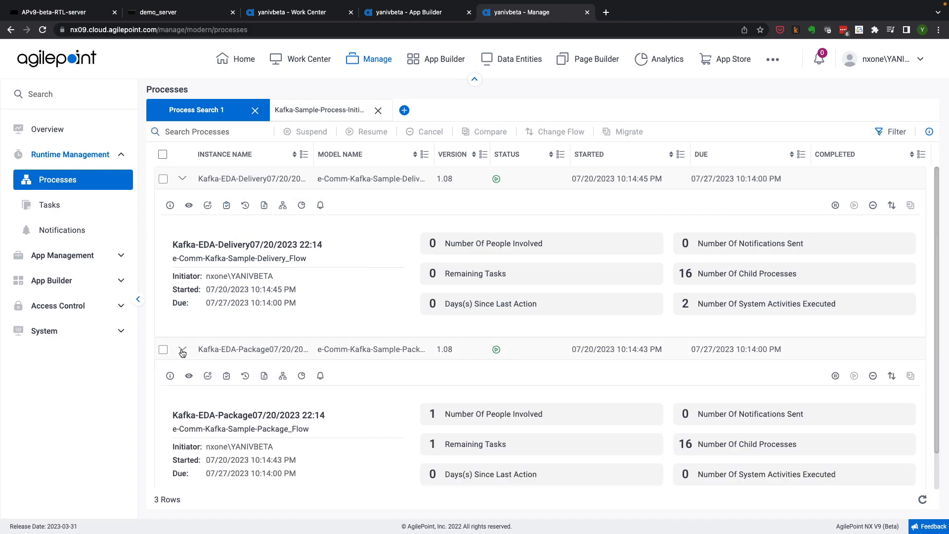
click(189, 377)
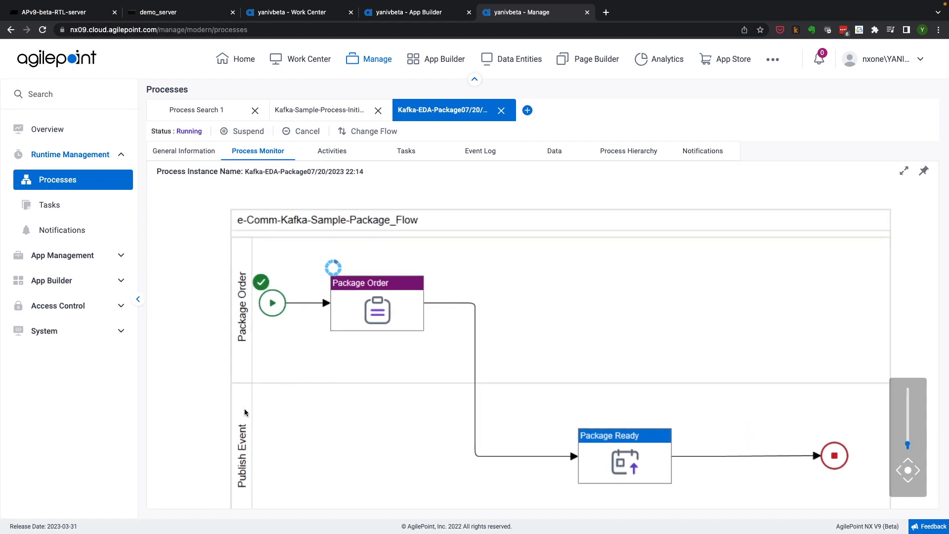
drag(425, 436, 230, 374)
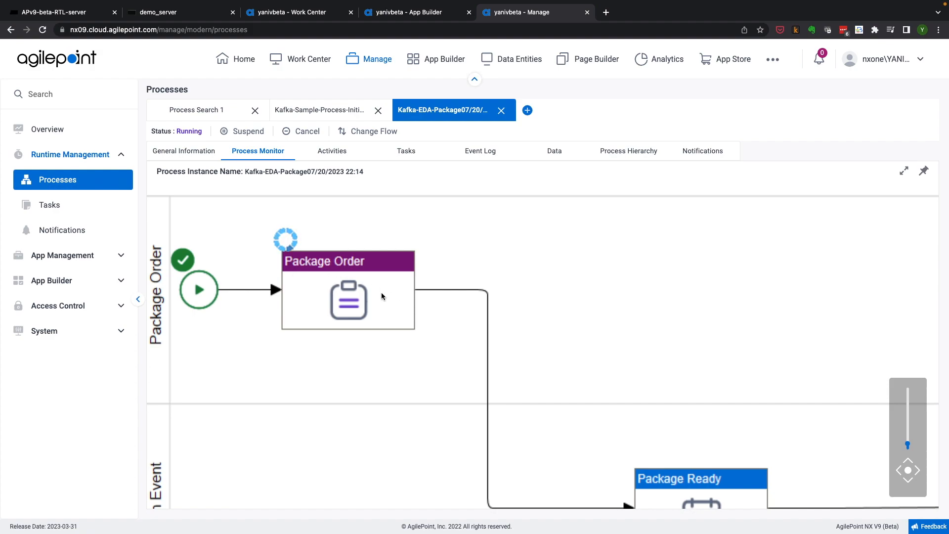
drag(631, 335, 537, 245)
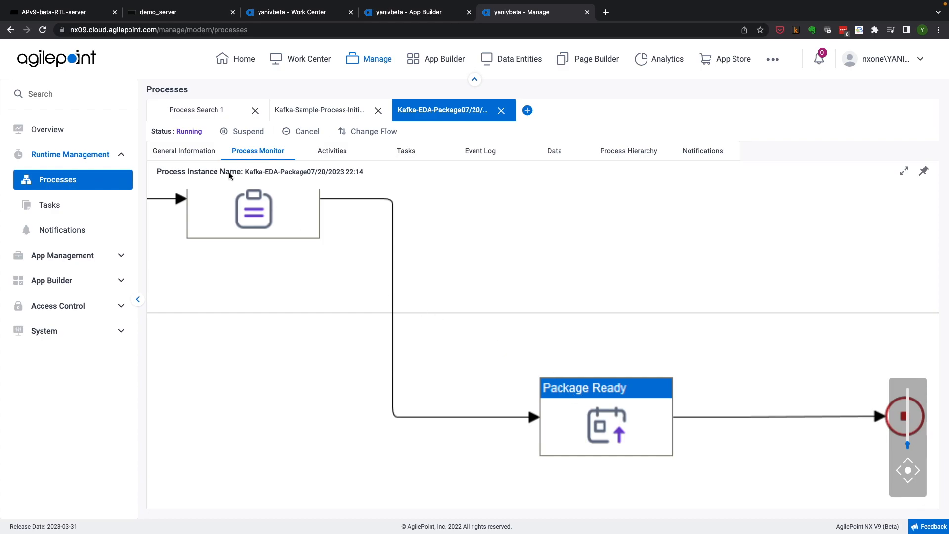
Open the process monitor of the Kafka-EDA-Delivery instance from the process search, and examine its activities through Package Delivered.
click(198, 111)
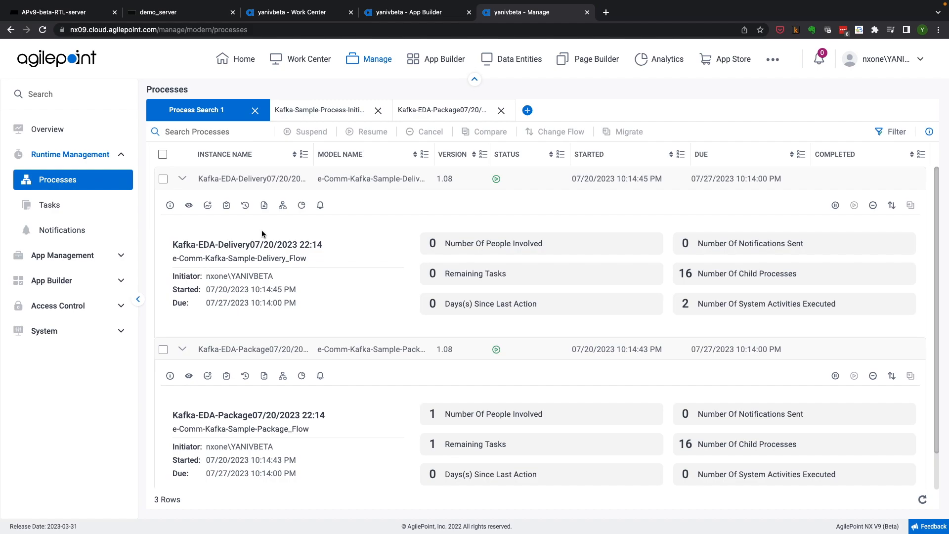
click(189, 206)
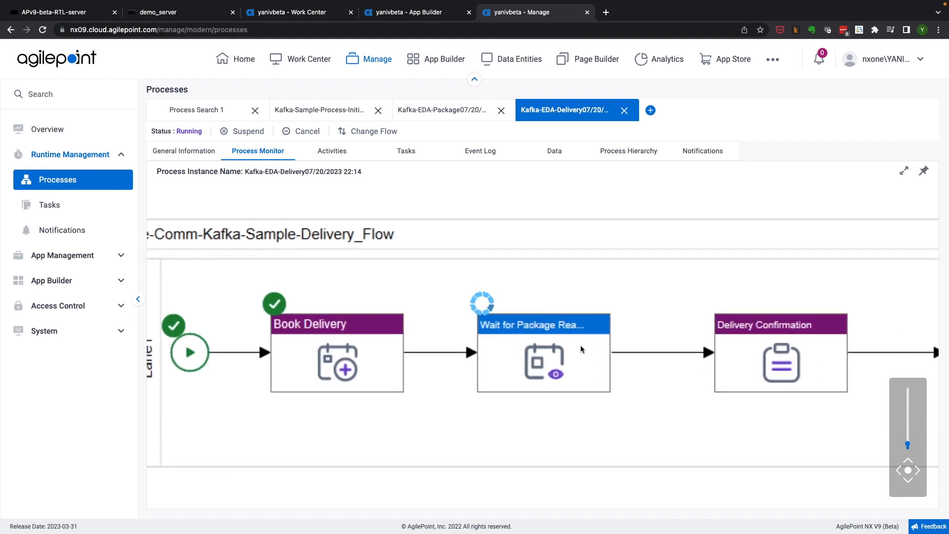
drag(681, 439, 442, 417)
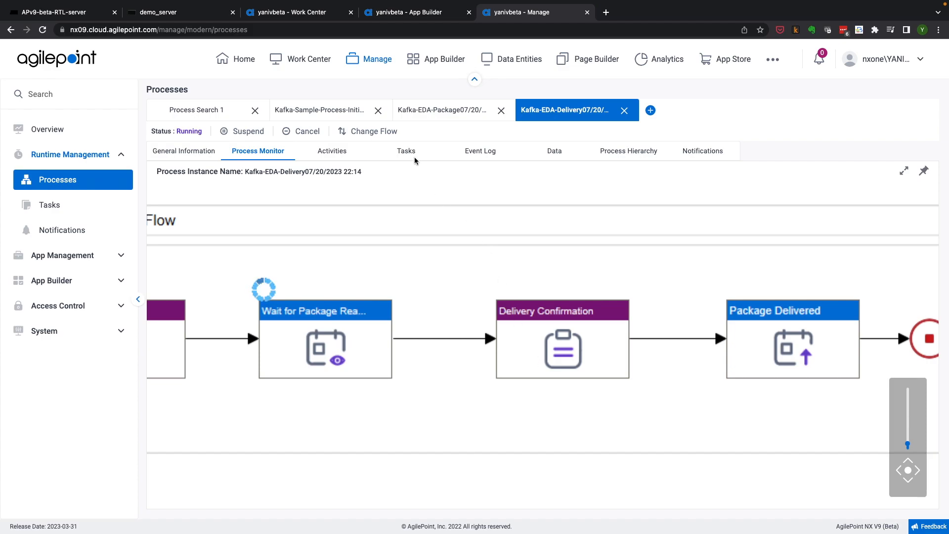
Submit the Package task in Work Center with Package Ready set to Yes, and return to the delivery instance's process monitor.
click(299, 17)
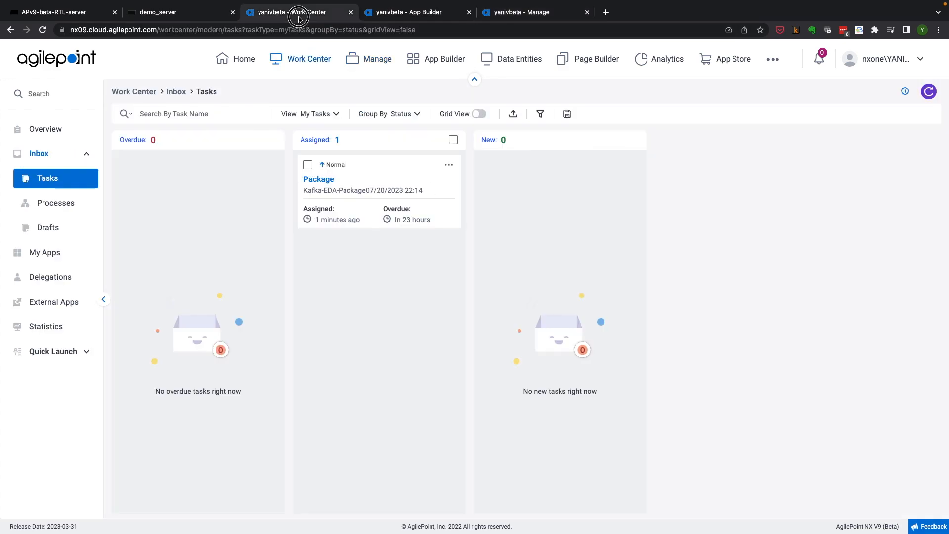
click(325, 181)
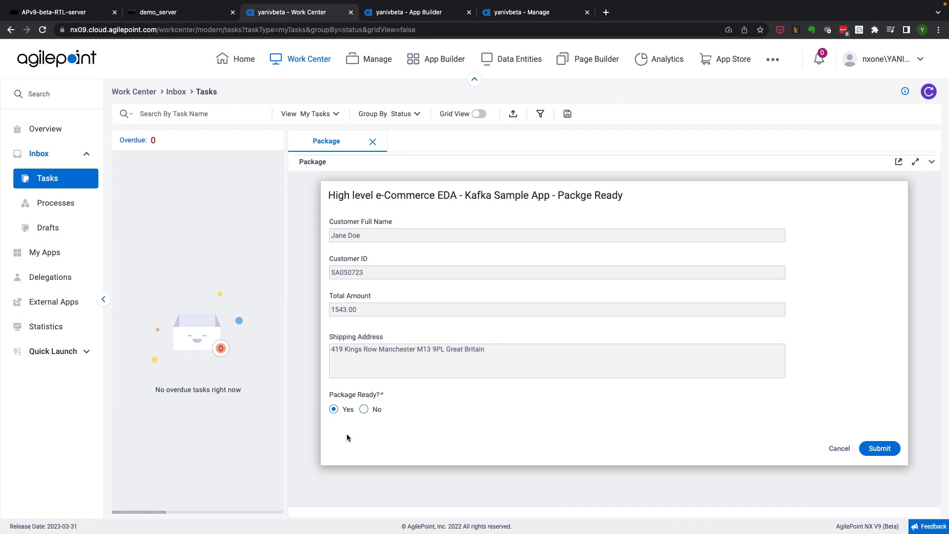
click(879, 448)
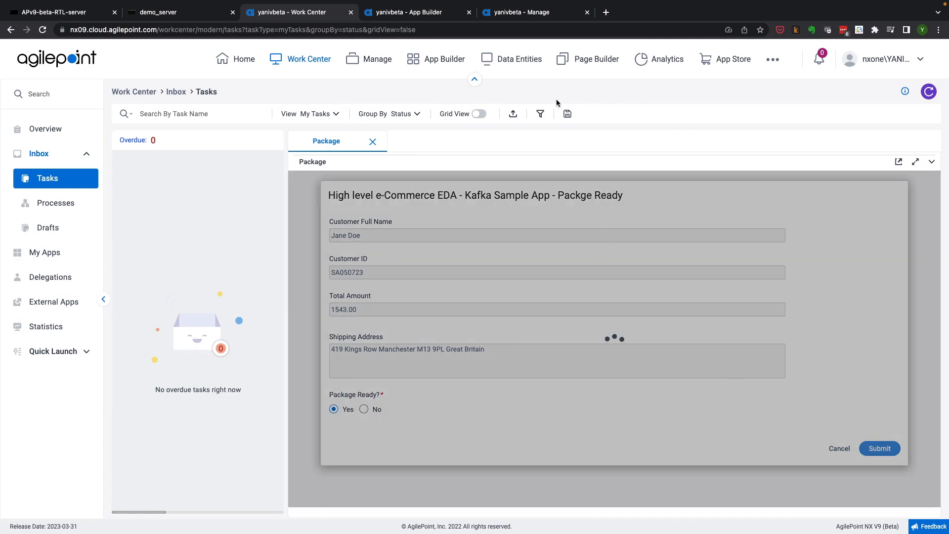
click(538, 12)
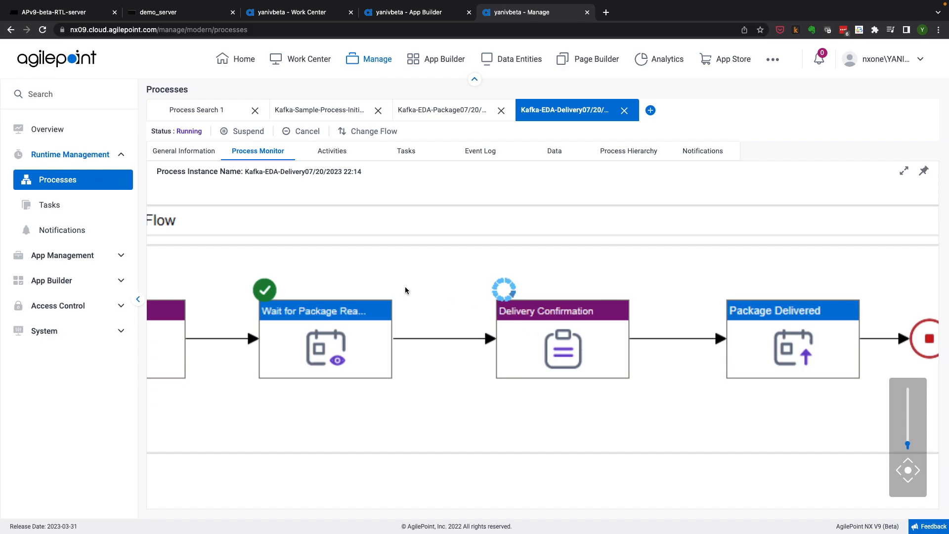
Close the submitted Package task in Work Center, refresh the task list, and open the assigned Package Delivered task.
click(283, 14)
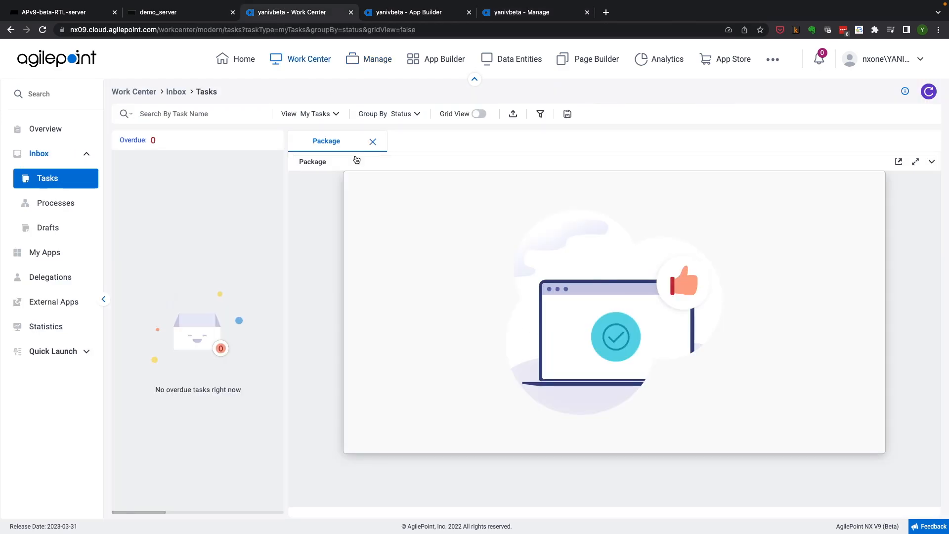
click(373, 142)
click(929, 93)
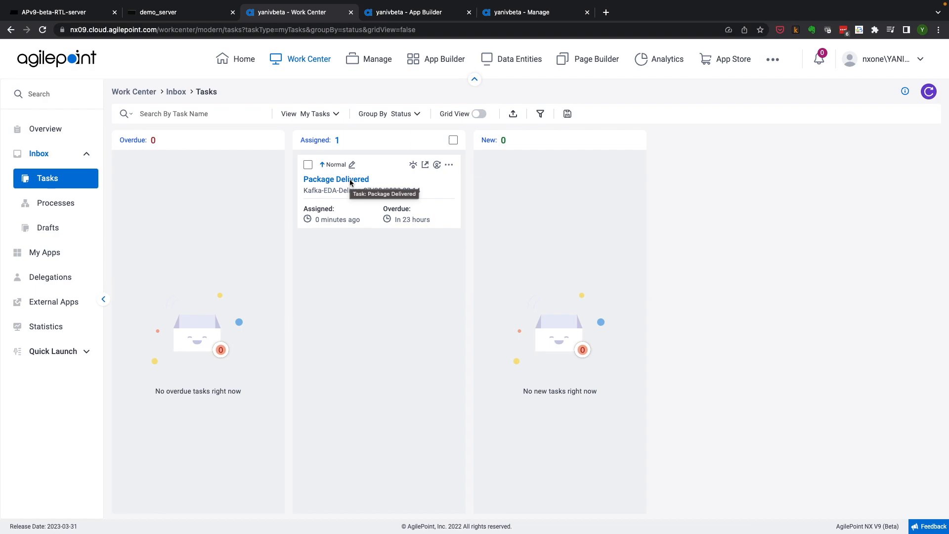
click(346, 180)
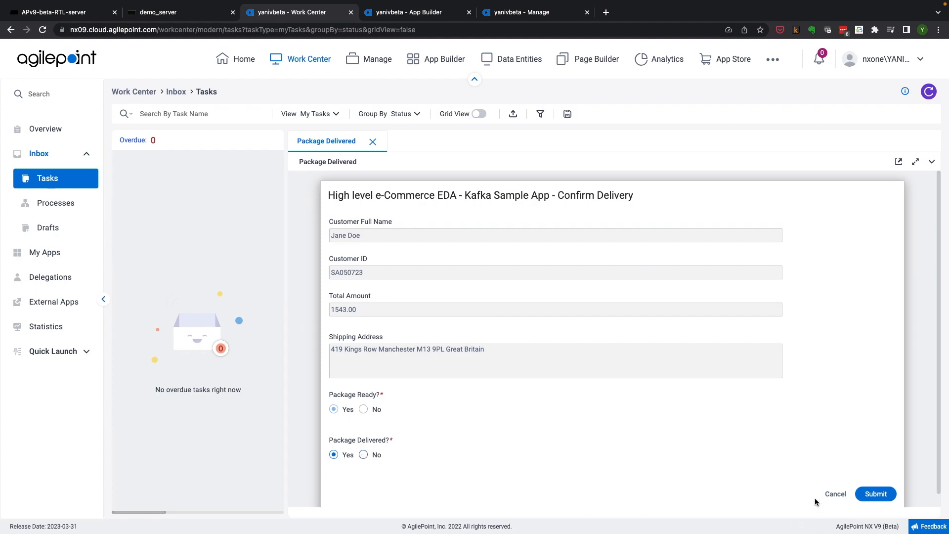
Return to the Manage processes and examine the Kafka-Sample-Process-Initiator instance's process monitor from the package delivery wait activity through Order Delivered.
click(536, 18)
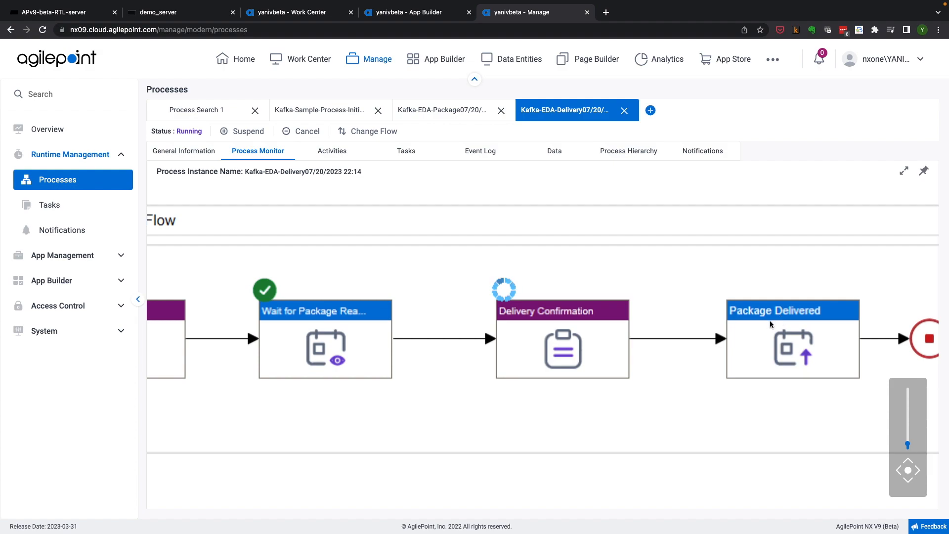
click(321, 109)
scroll(530, 392, up, 6)
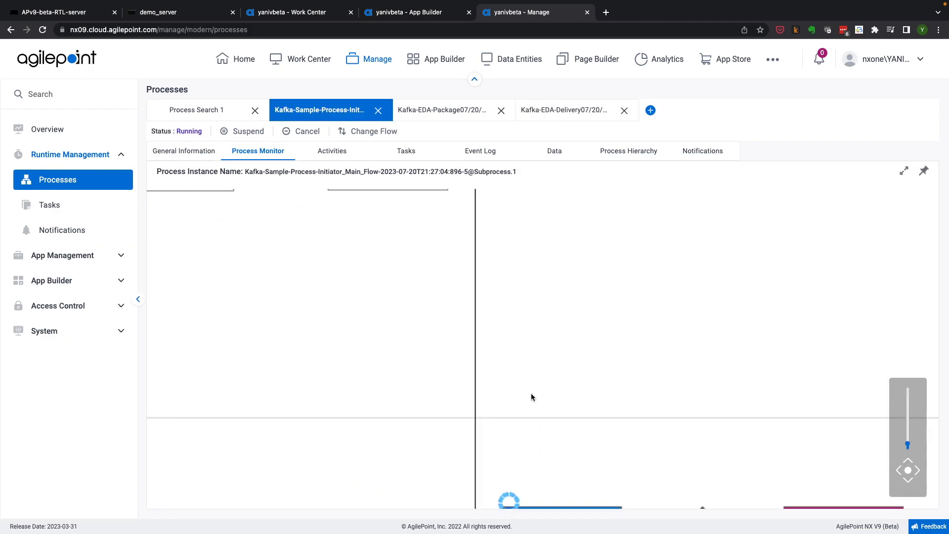
drag(574, 420, 546, 346)
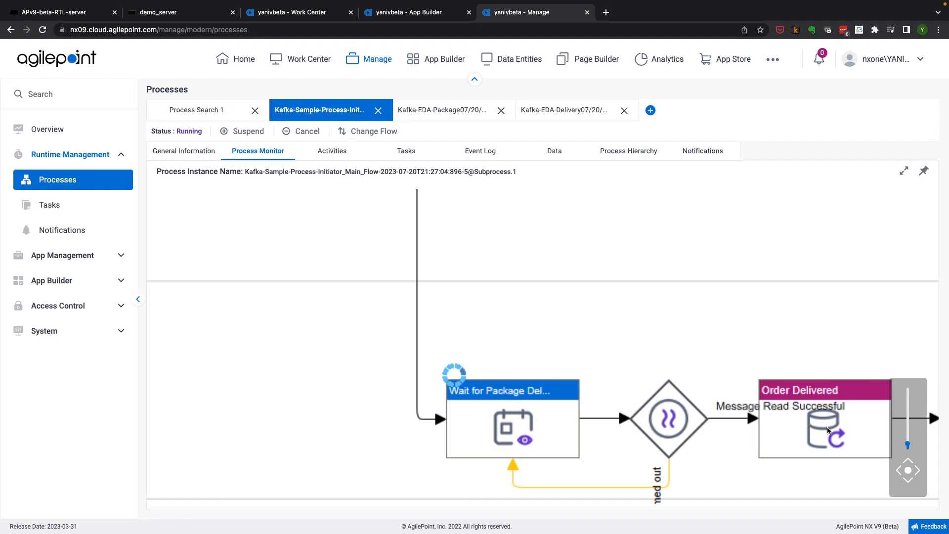
drag(828, 430, 744, 428)
click(745, 428)
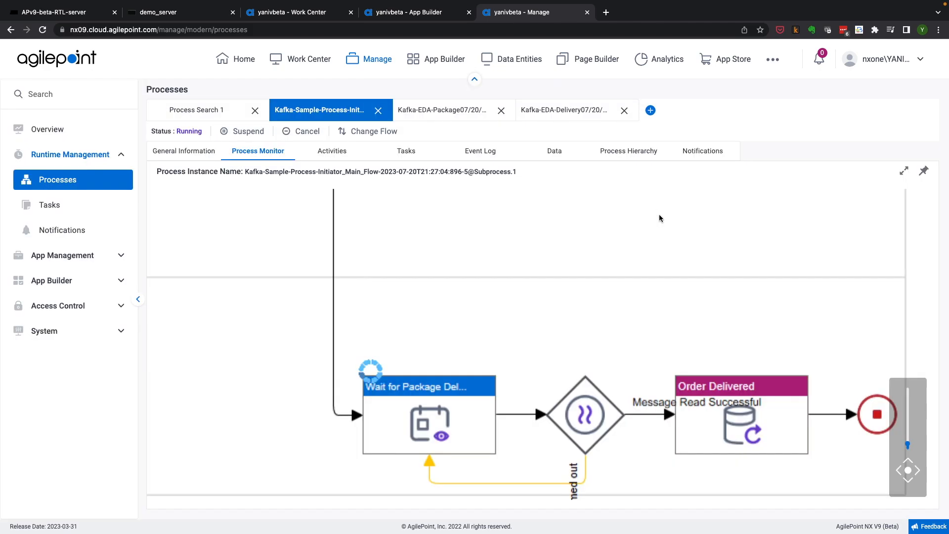
click(657, 206)
Submit the Package Delivered task in Work Center with Package Delivered set to Yes, and return to the initiator instance's process monitor.
click(271, 19)
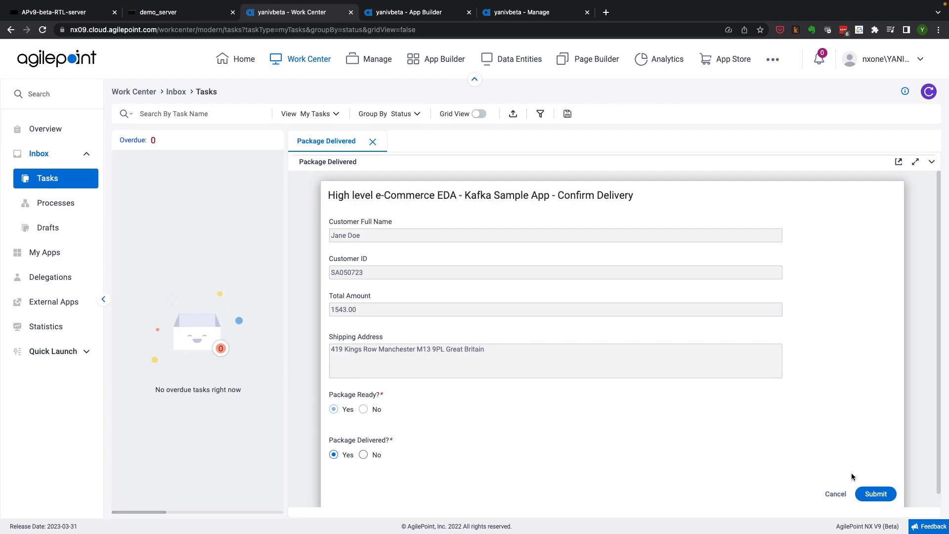
click(874, 494)
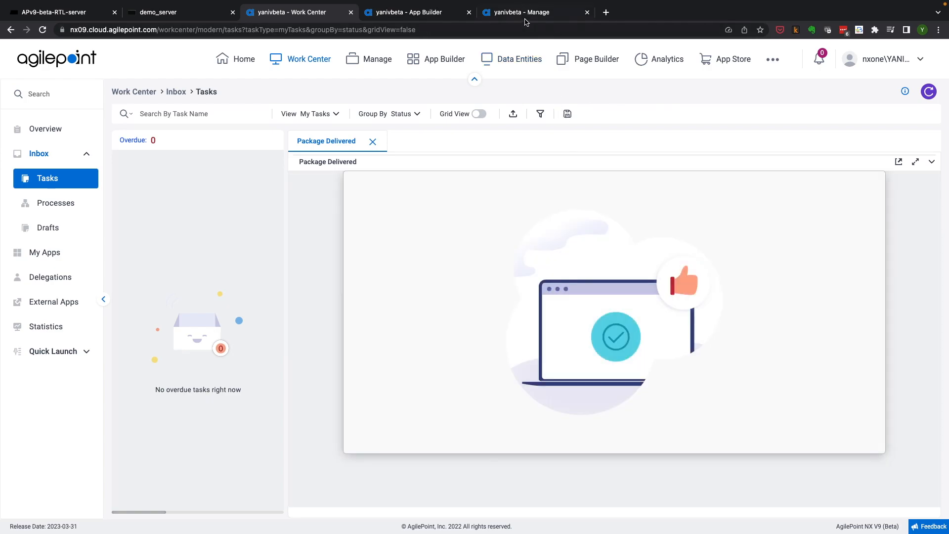
click(524, 13)
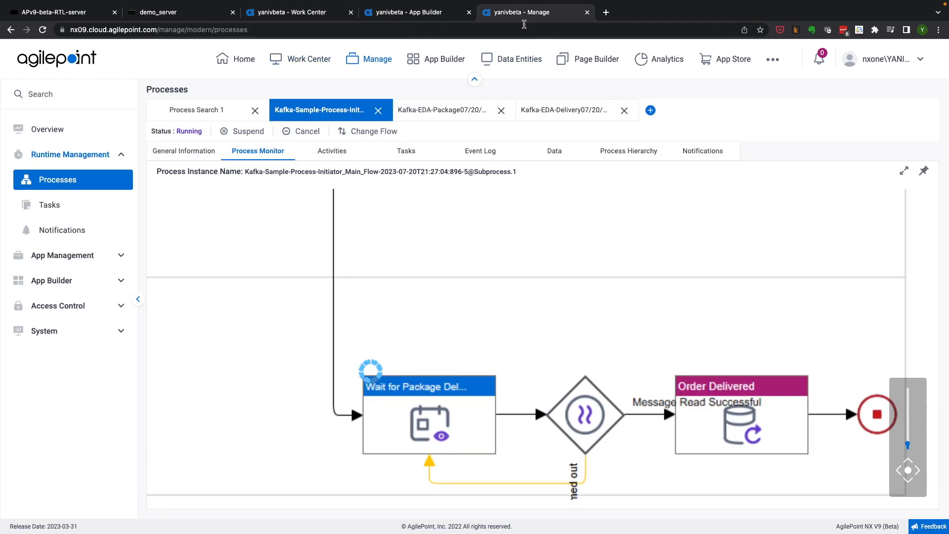